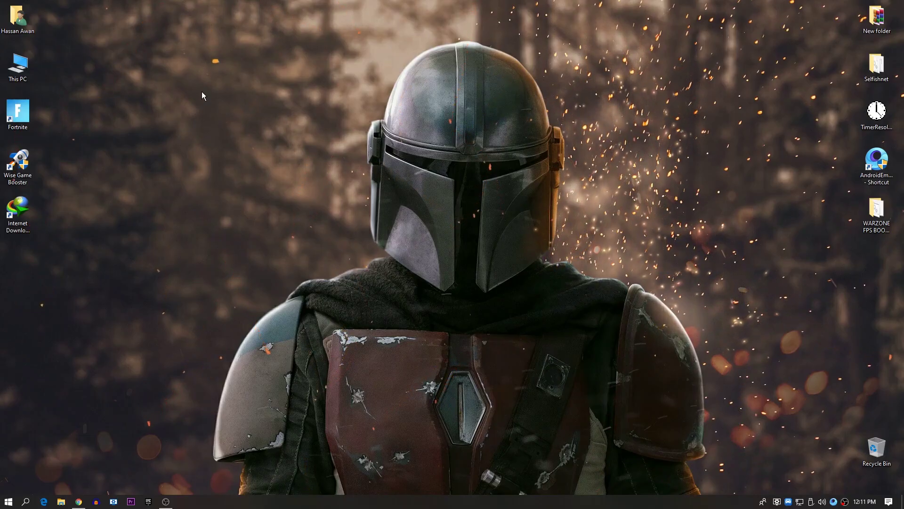
# Launch AMD Radeon Software from the desktop, confirm driver 20.4.2 is current, and open Settings
pyautogui.rightClick(247, 106)
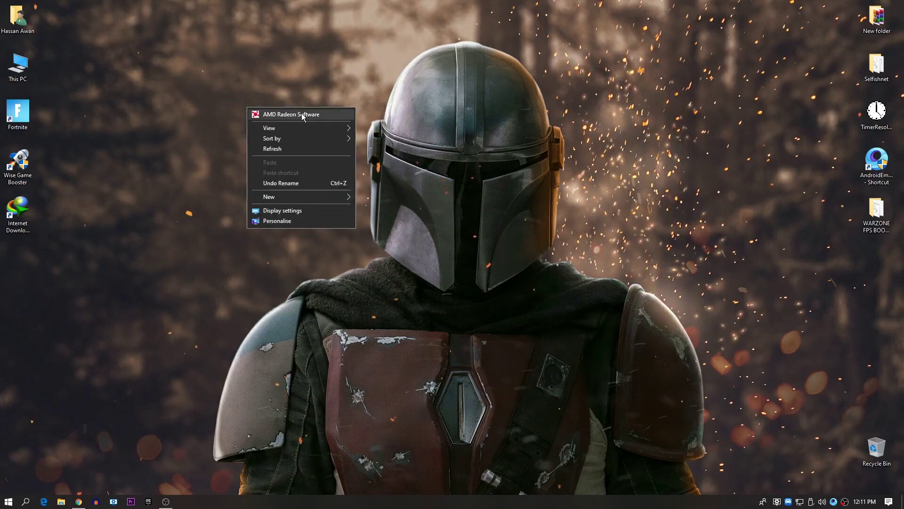
pyautogui.click(271, 115)
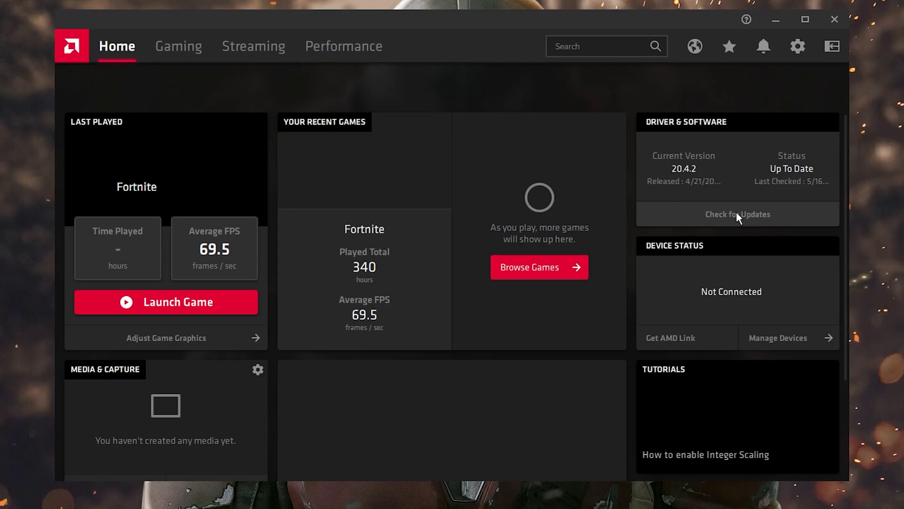
pyautogui.click(726, 217)
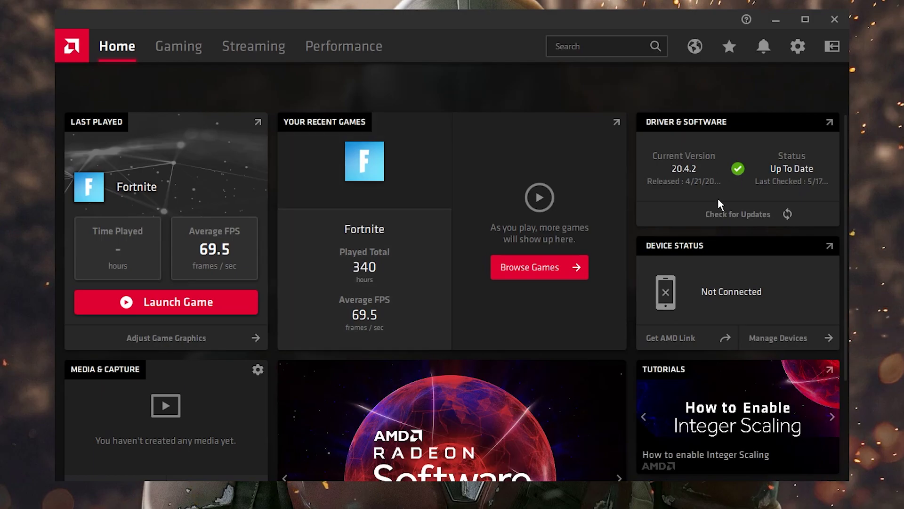
pyautogui.click(799, 46)
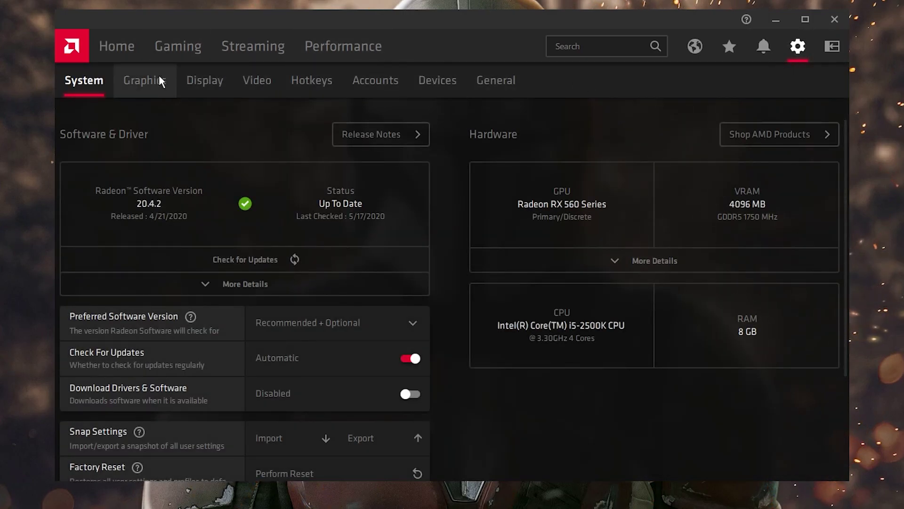
# Apply the eSports profile on the Graphics page, enabling Anti-Lag and Image Sharpening at 100%
pyautogui.click(159, 79)
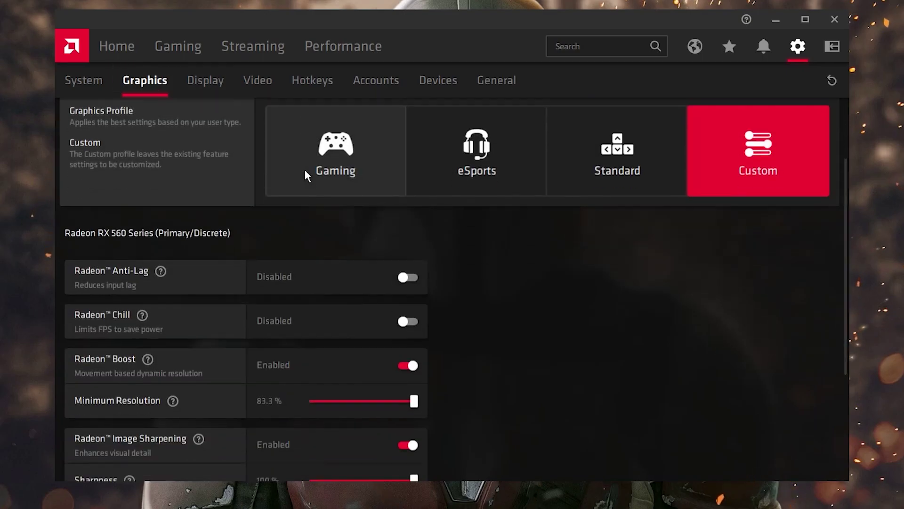
pyautogui.scroll(-4, 330, 175)
pyautogui.scroll(4, 555, 198)
pyautogui.click(485, 184)
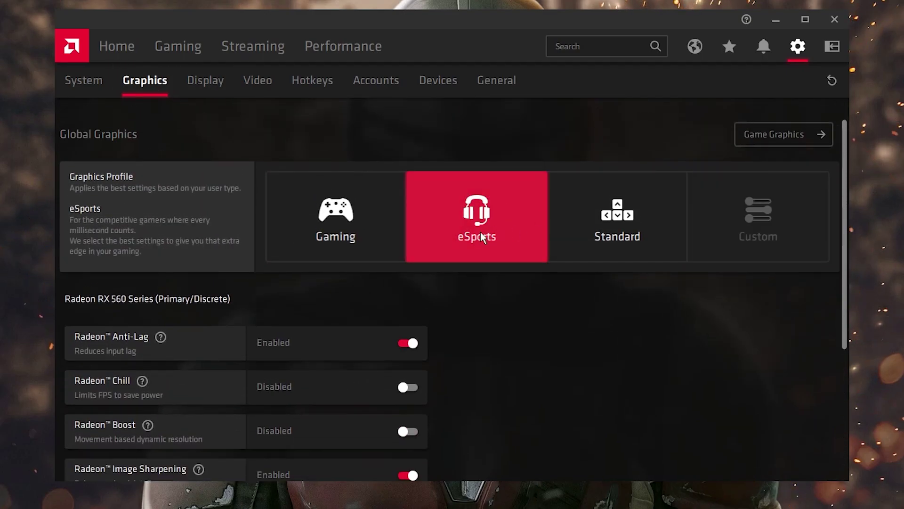
pyautogui.scroll(-4, 470, 206)
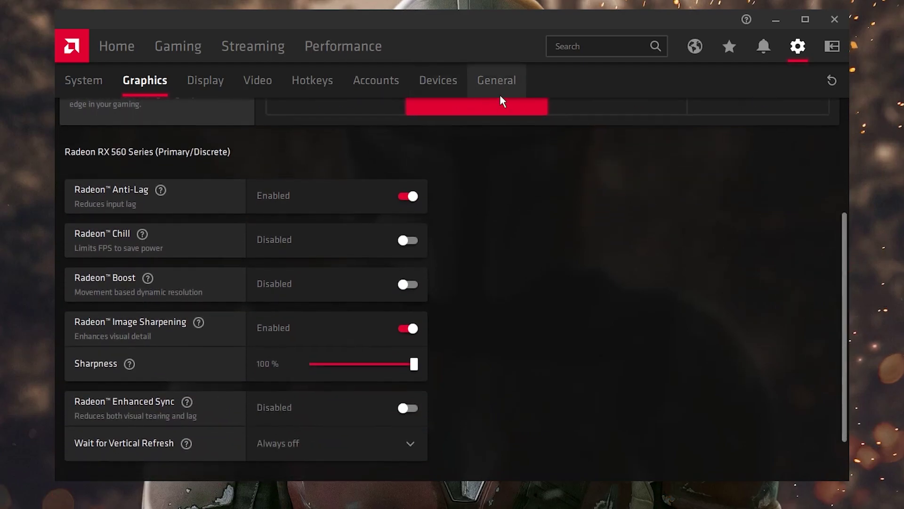
pyautogui.scroll(4, 501, 95)
pyautogui.scroll(-4, 145, 329)
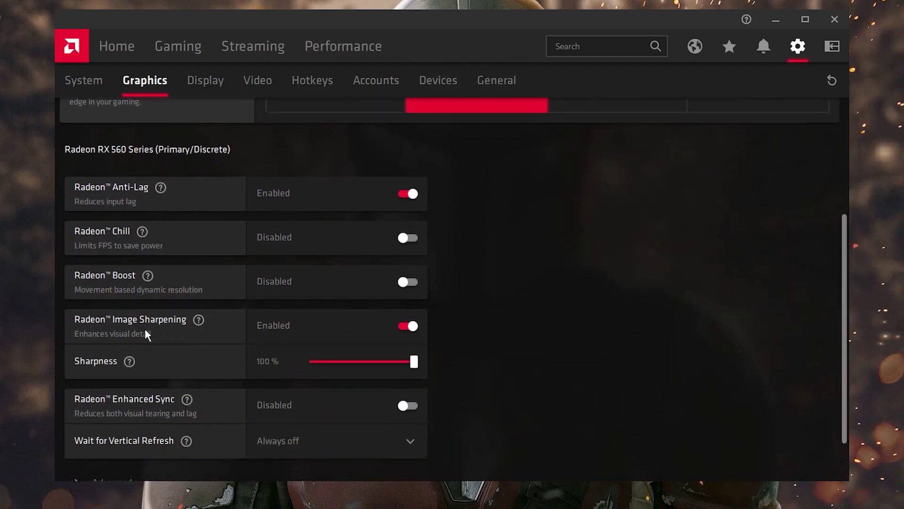
pyautogui.scroll(3, 188, 292)
pyautogui.scroll(1, 113, 308)
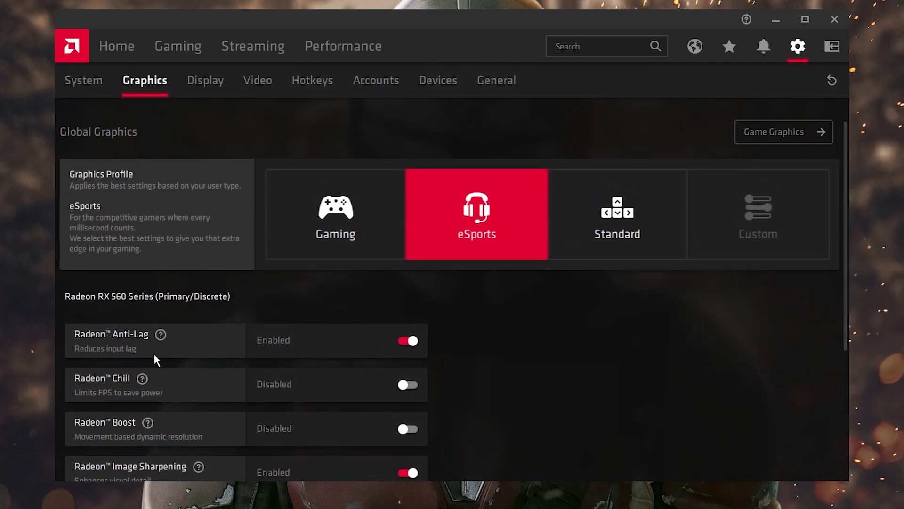
pyautogui.scroll(-2, 212, 330)
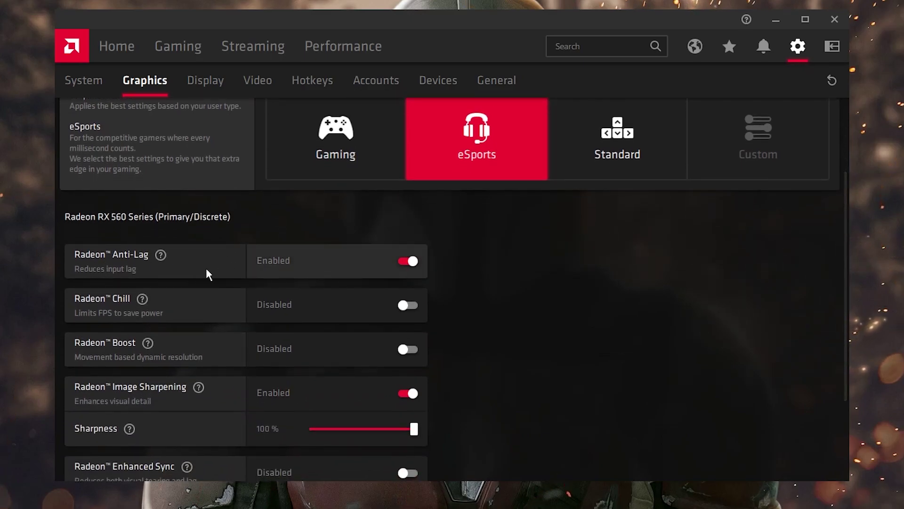
pyautogui.scroll(-2, 364, 259)
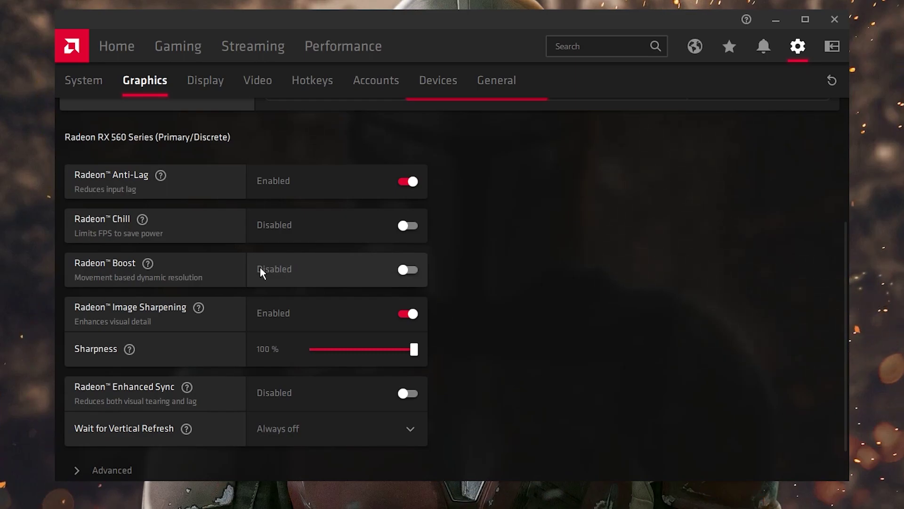
# Toggle Radeon Boost and Image Sharpening, ending with Boost off and Image Sharpening on
pyautogui.click(407, 269)
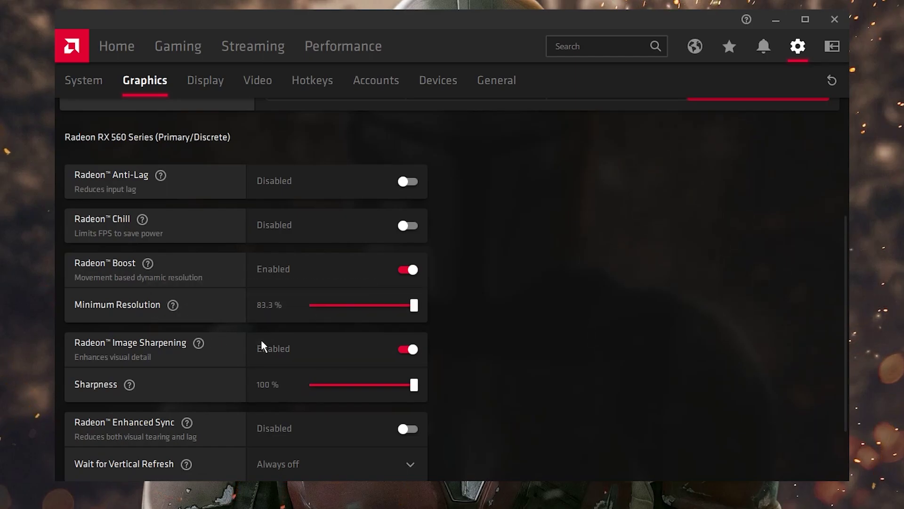
pyautogui.click(410, 349)
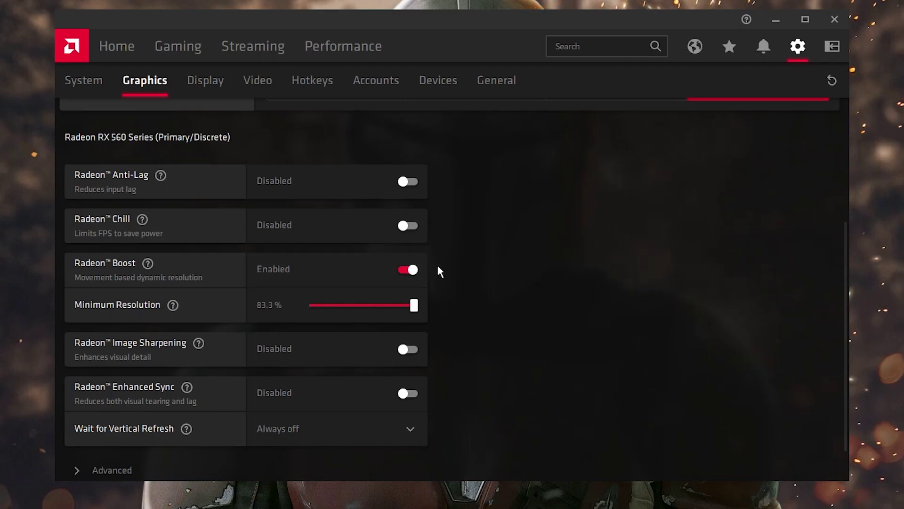
pyautogui.click(408, 270)
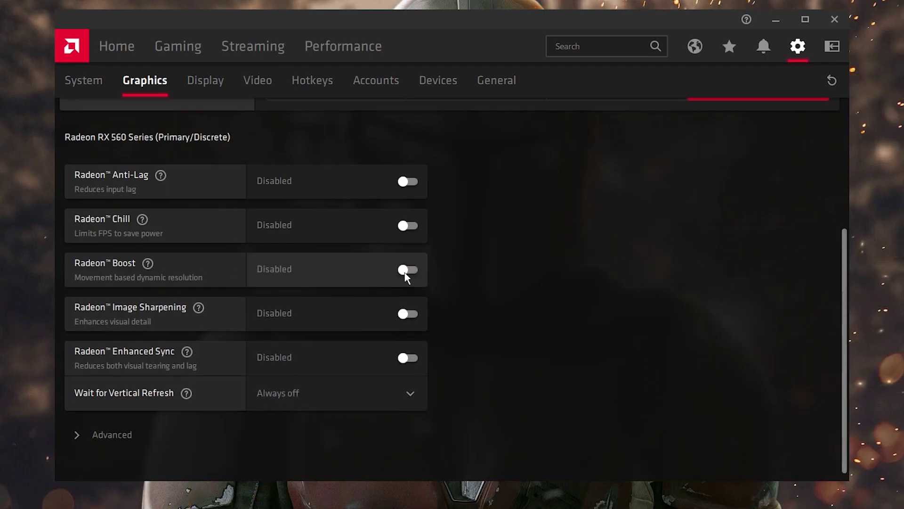
pyautogui.click(407, 314)
pyautogui.scroll(-2, 260, 341)
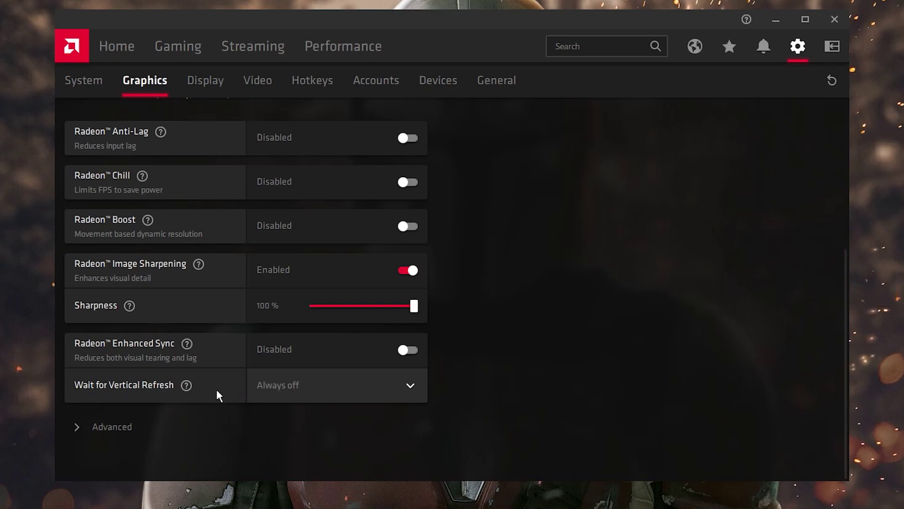
# Keep Wait for Vertical Refresh at Always off and anti-aliasing at Enhance application settings with Adaptive multisampling
pyautogui.click(340, 393)
pyautogui.click(329, 376)
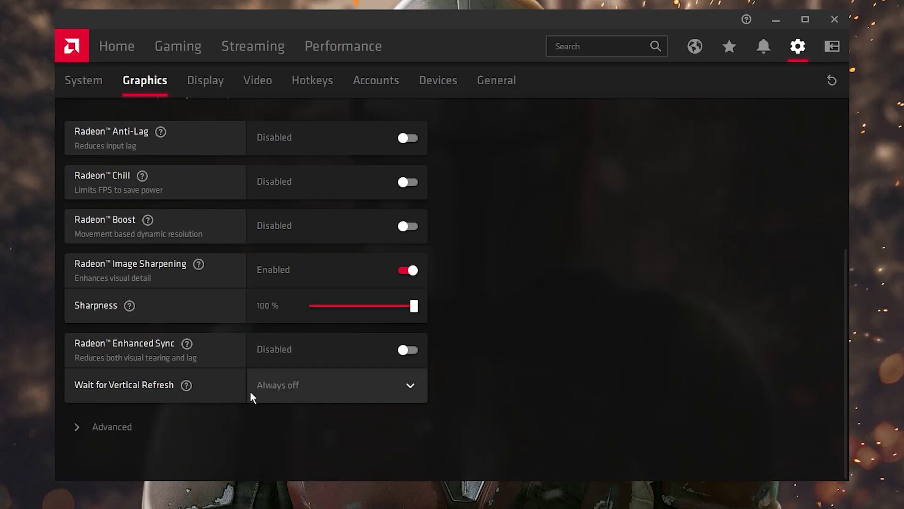
pyautogui.click(104, 427)
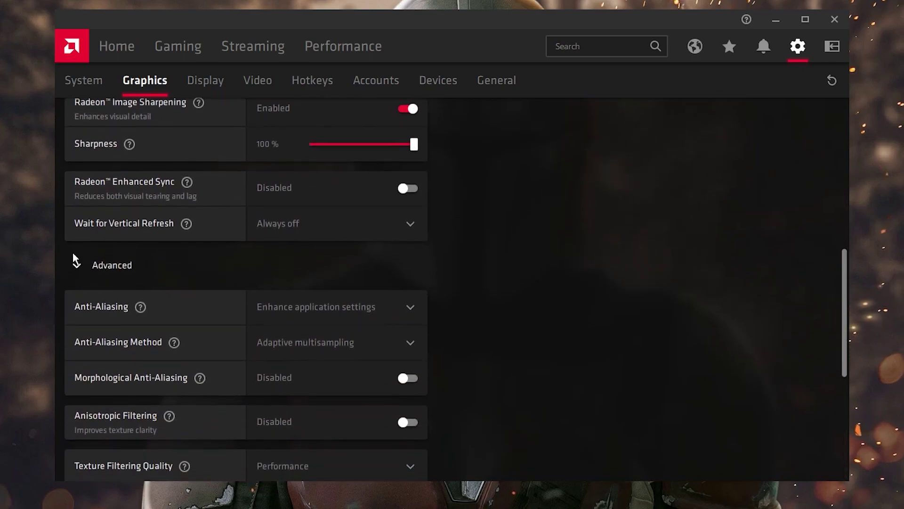
pyautogui.scroll(-5, 105, 284)
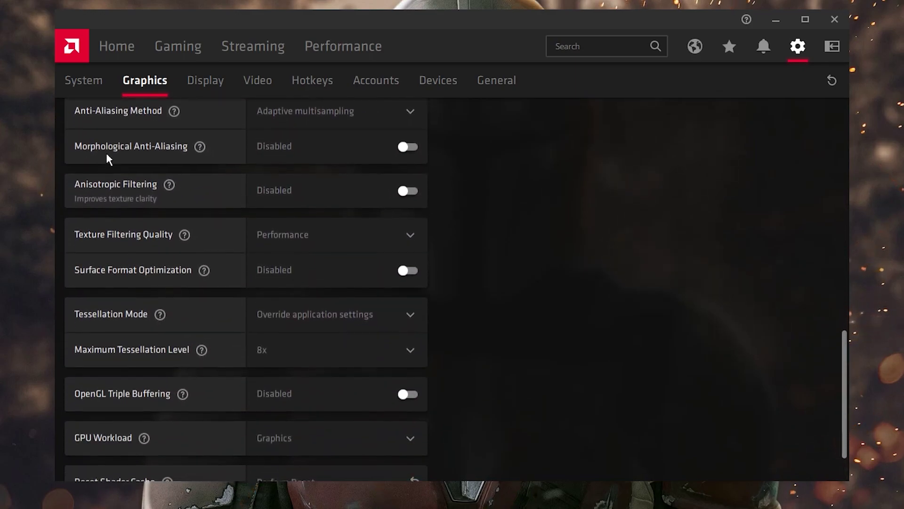
pyautogui.scroll(2, 106, 153)
pyautogui.click(330, 160)
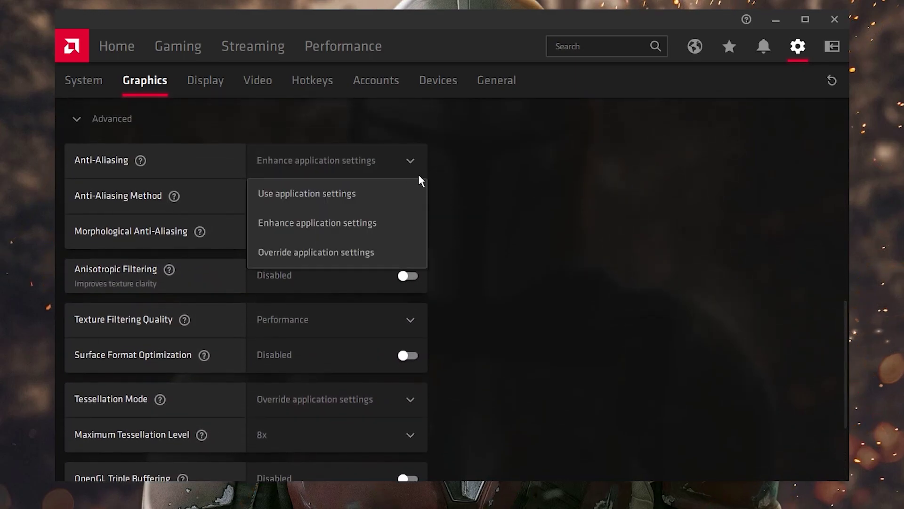
pyautogui.click(319, 219)
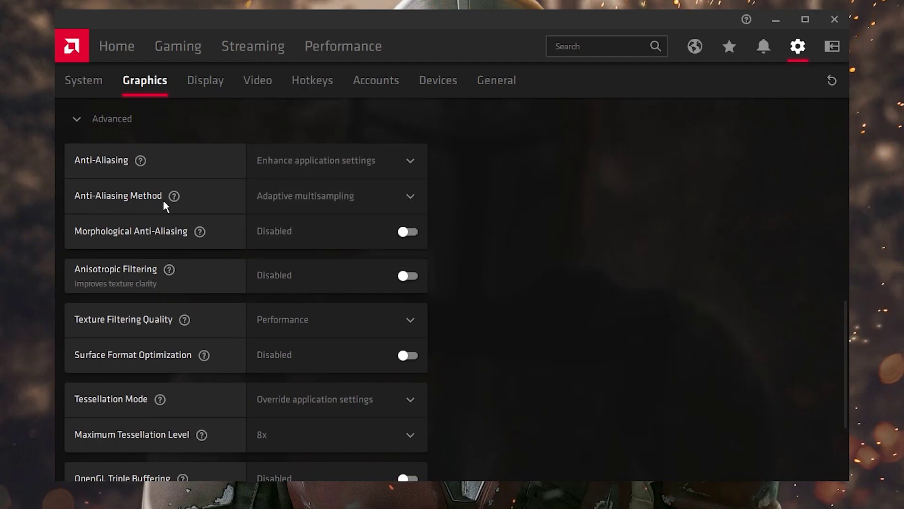
pyautogui.click(330, 197)
pyautogui.click(314, 267)
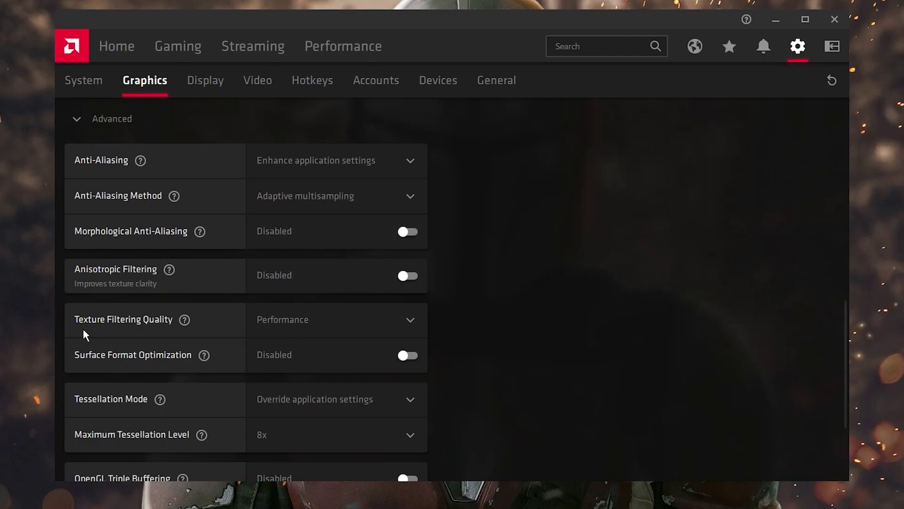
# Set texture filtering to Performance, enable Surface Format Optimization, and set Tessellation Mode to AMD optimized
pyautogui.click(325, 317)
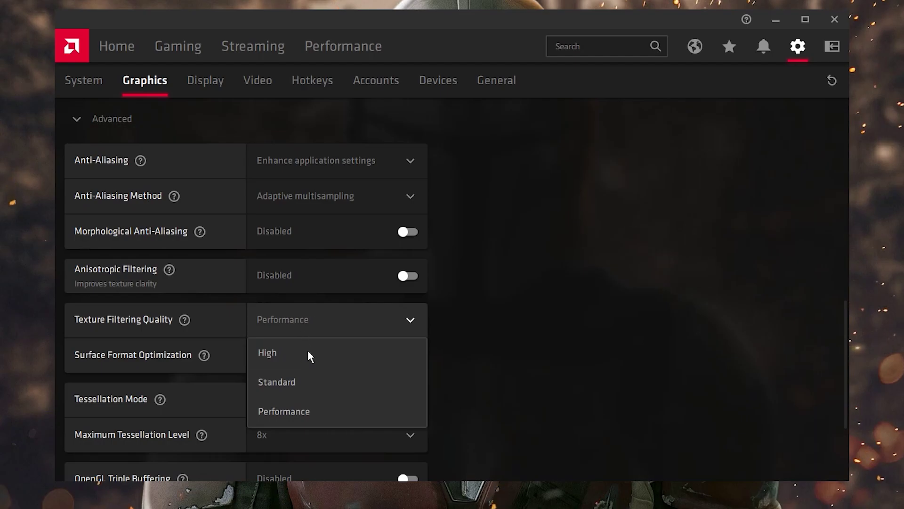
pyautogui.click(290, 412)
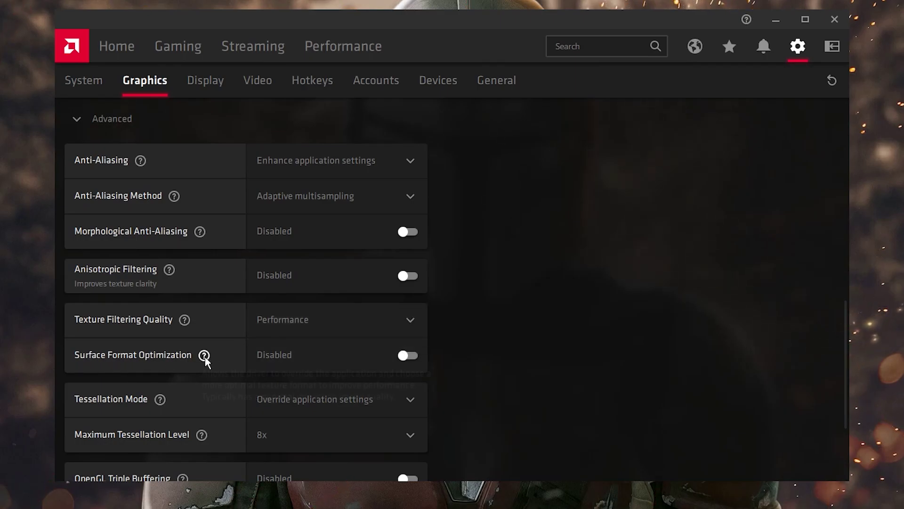
pyautogui.click(414, 353)
pyautogui.scroll(-3, 367, 356)
pyautogui.scroll(2, 278, 339)
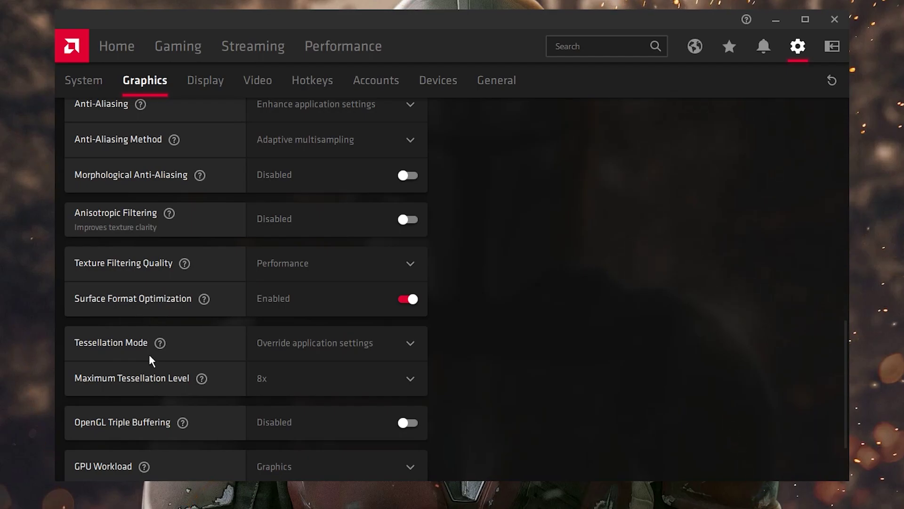
pyautogui.click(380, 342)
pyautogui.click(270, 376)
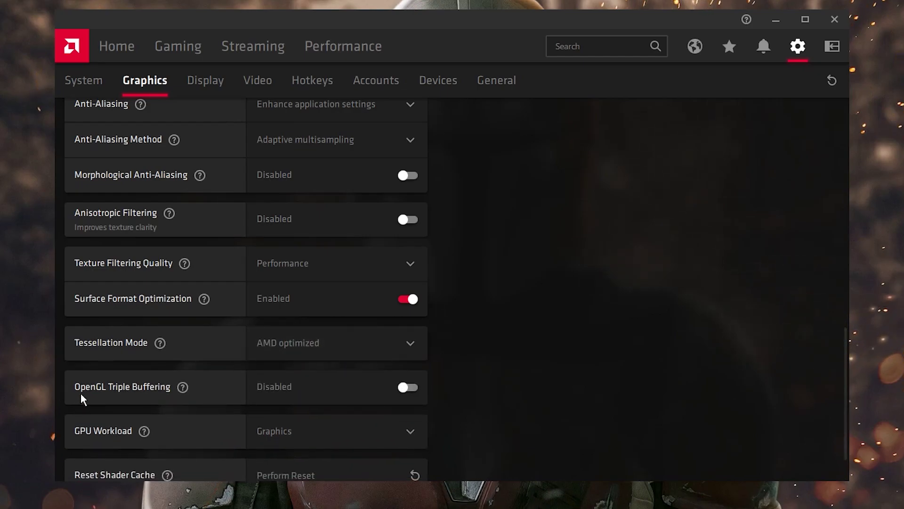
pyautogui.scroll(-1, 134, 407)
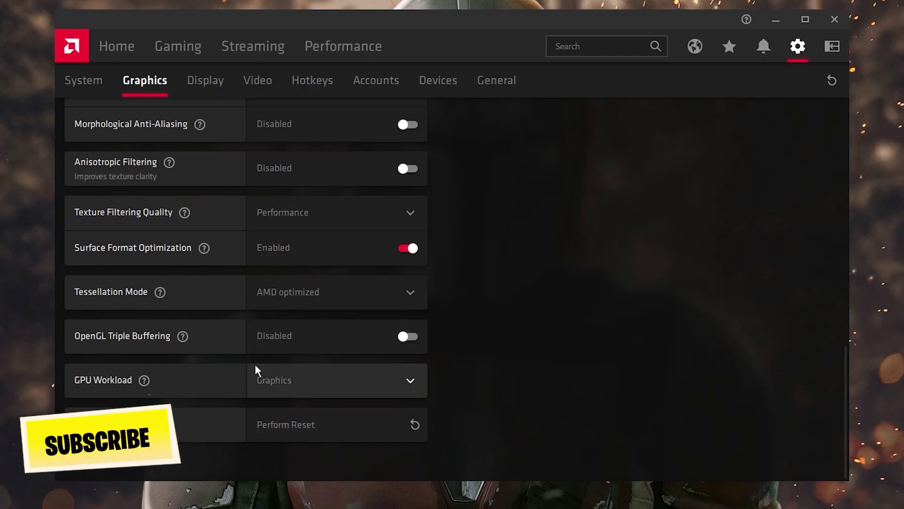
pyautogui.scroll(2, 309, 428)
pyautogui.scroll(-2, 309, 427)
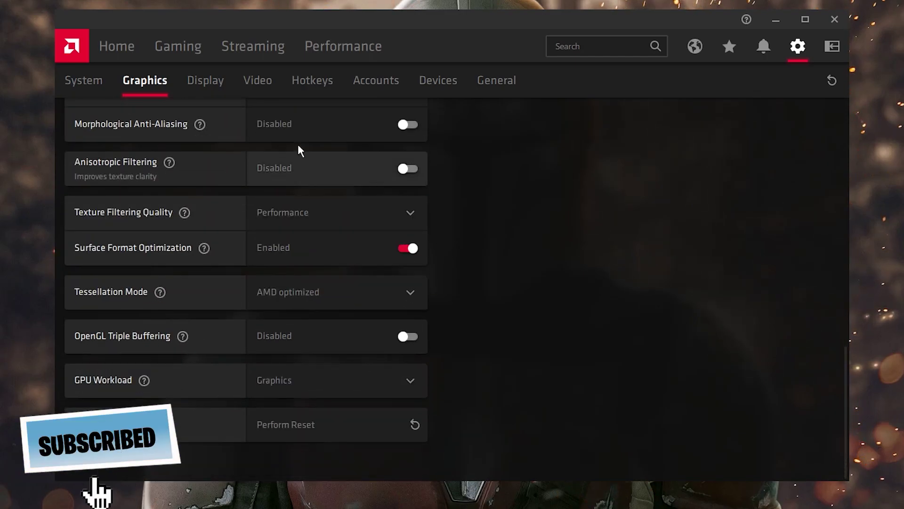
pyautogui.click(198, 79)
pyautogui.scroll(-1, 360, 197)
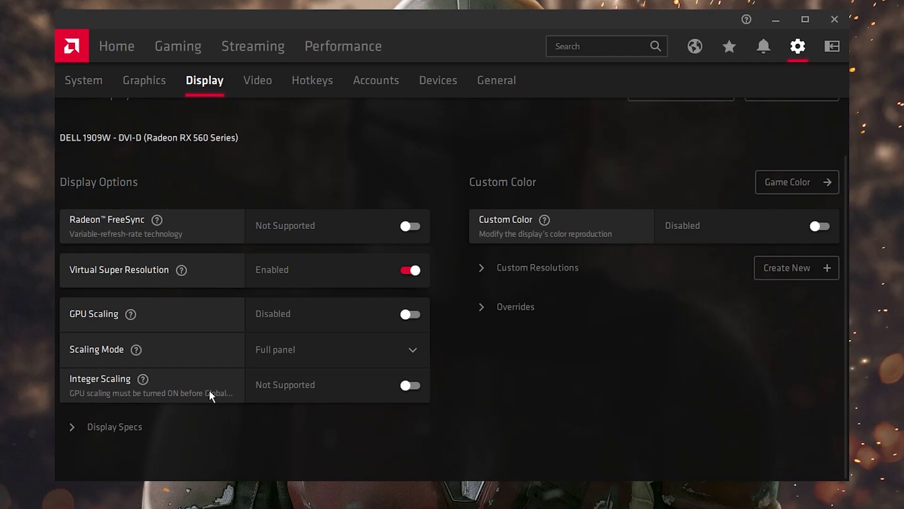
pyautogui.click(94, 432)
pyautogui.scroll(-5, 92, 377)
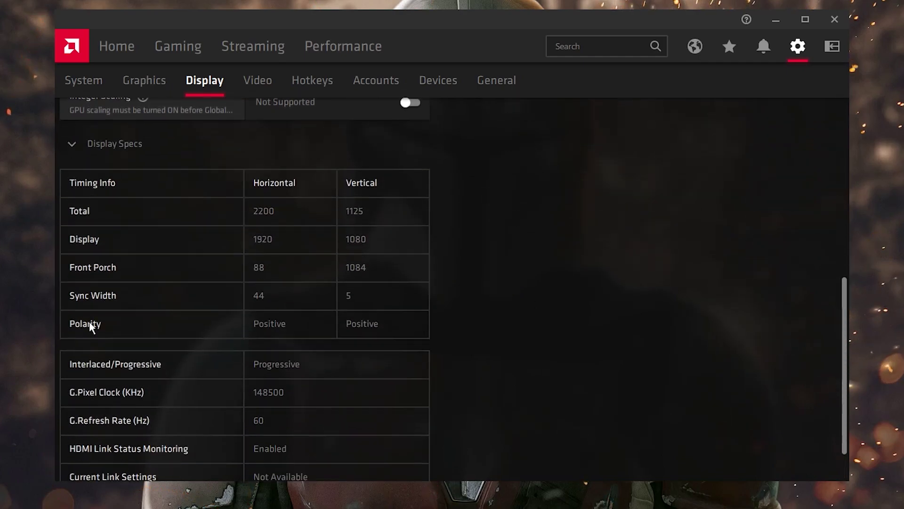
pyautogui.scroll(5, 316, 452)
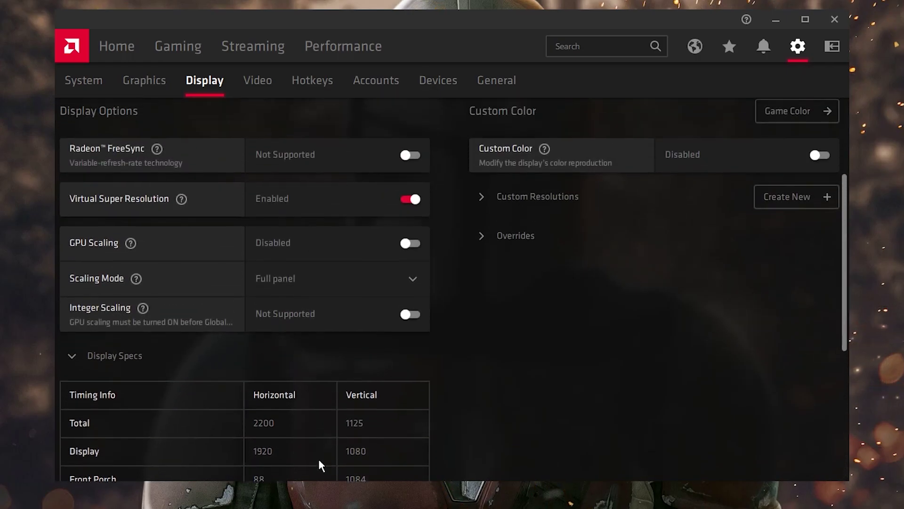
pyautogui.scroll(2, 319, 464)
pyautogui.scroll(-7, 298, 339)
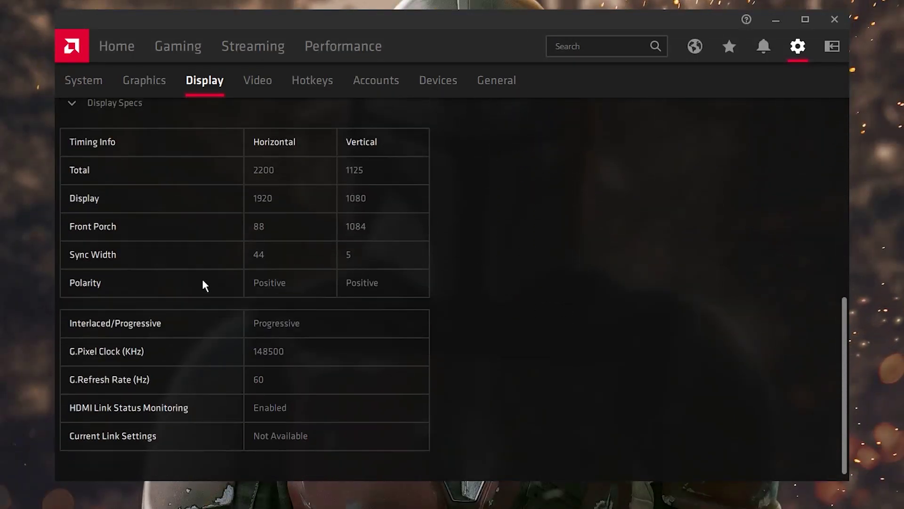
pyautogui.scroll(6, 315, 282)
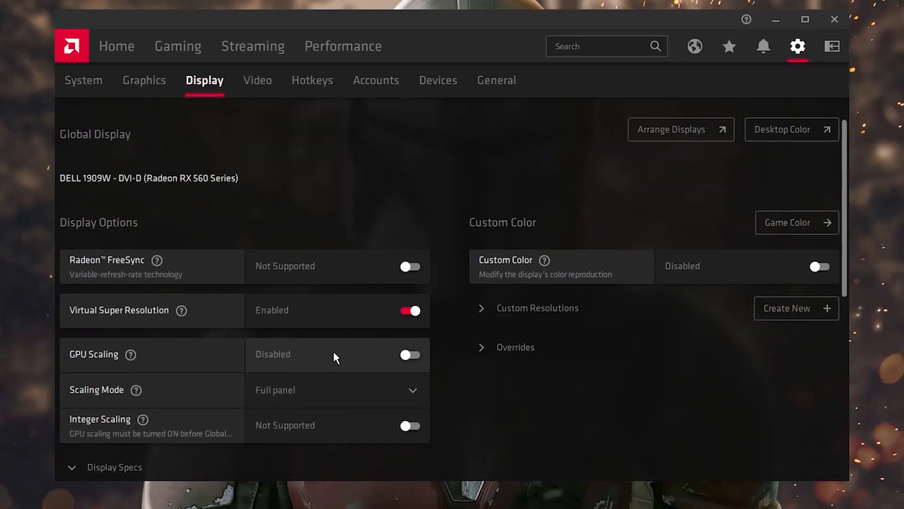
# Review the Radeon General settings page by scrolling through its options
pyautogui.click(482, 75)
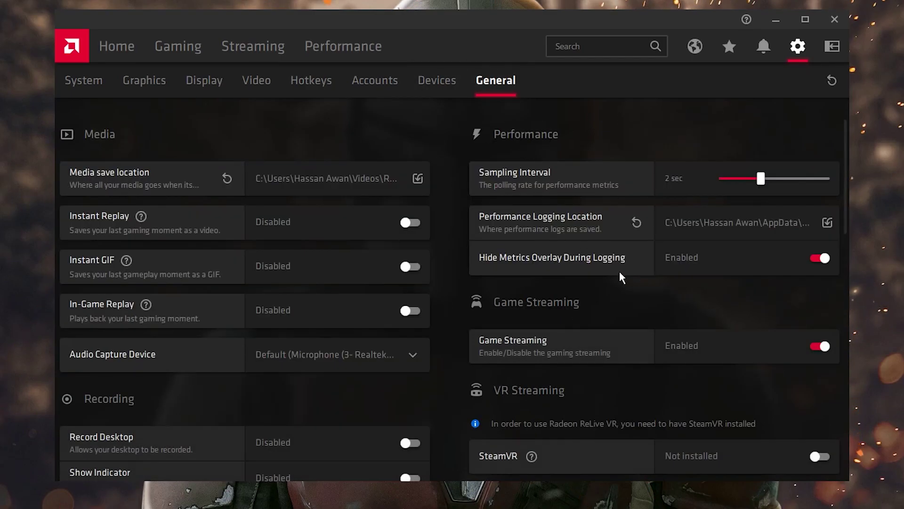
pyautogui.scroll(-2, 192, 254)
pyautogui.scroll(-18, 242, 258)
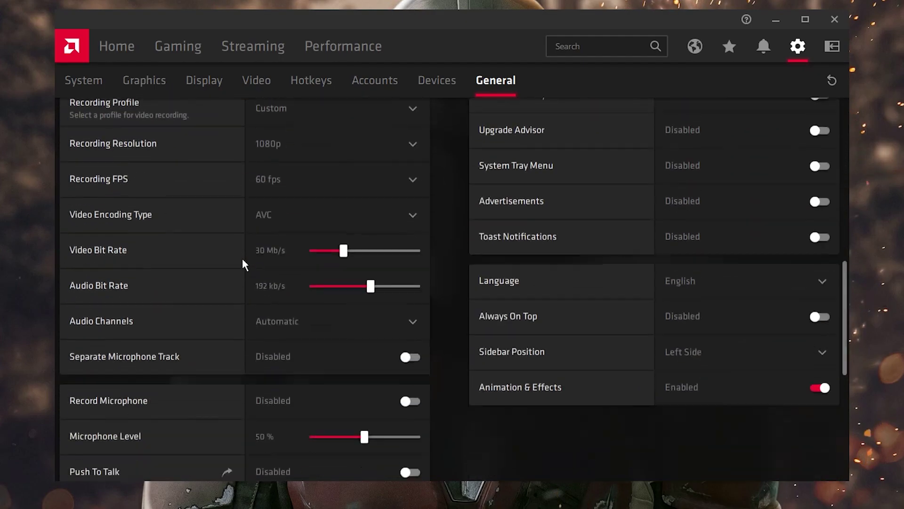
pyautogui.scroll(3, 208, 239)
pyautogui.scroll(8, 222, 250)
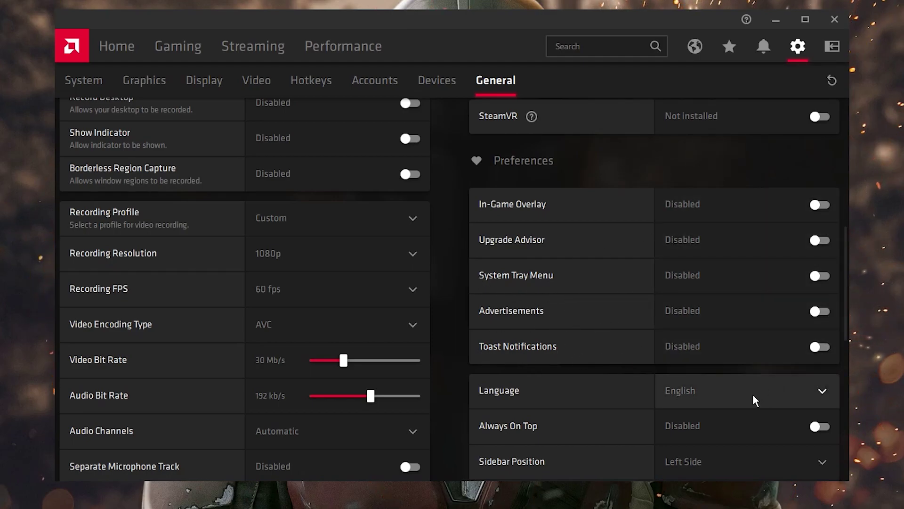
pyautogui.scroll(6, 267, 263)
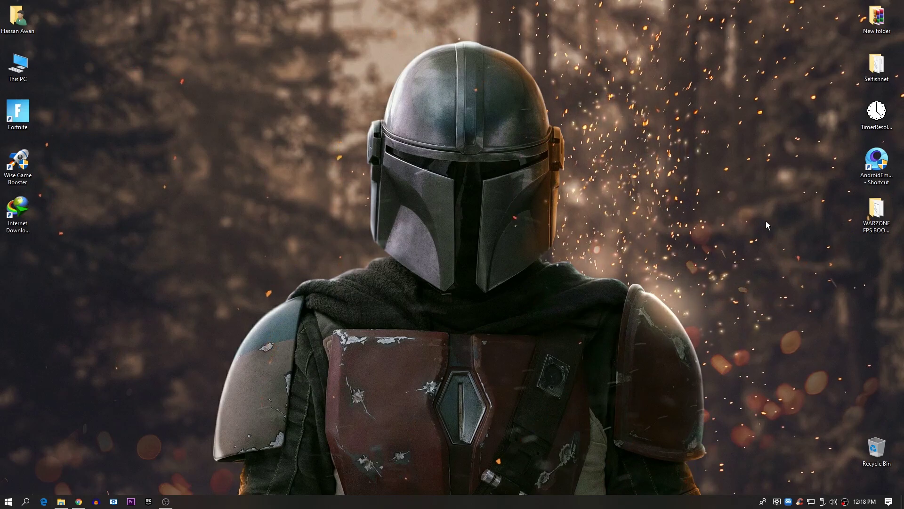
# Move the WARZONE FPS BOOST GUIDE FOR AMD folder to the upper-left desktop and open it
pyautogui.moveTo(876, 212); pyautogui.dragTo(553, 115)
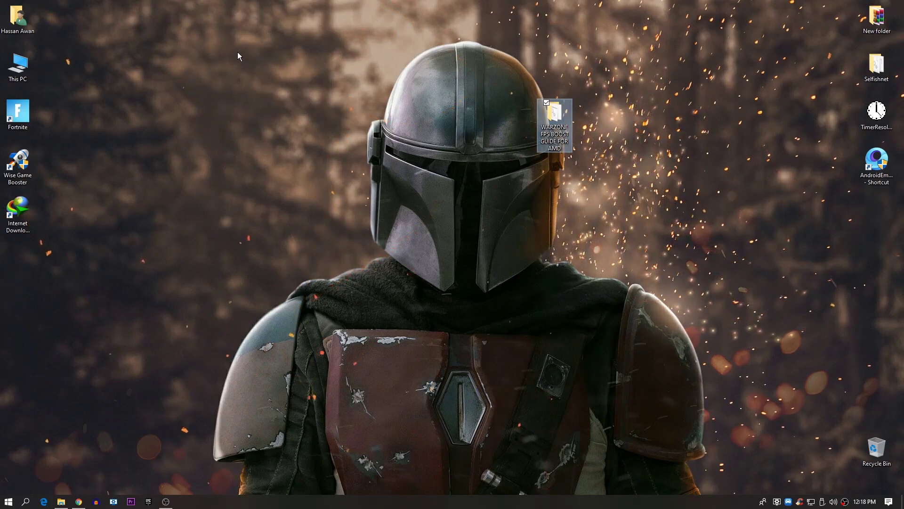
pyautogui.moveTo(238, 55); pyautogui.dragTo(250, 61)
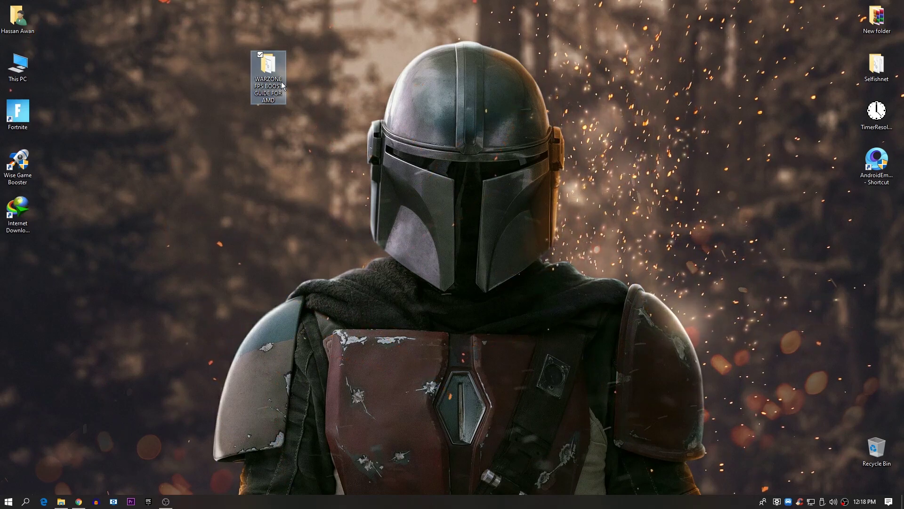
pyautogui.rightClick(262, 60)
pyautogui.click(240, 40)
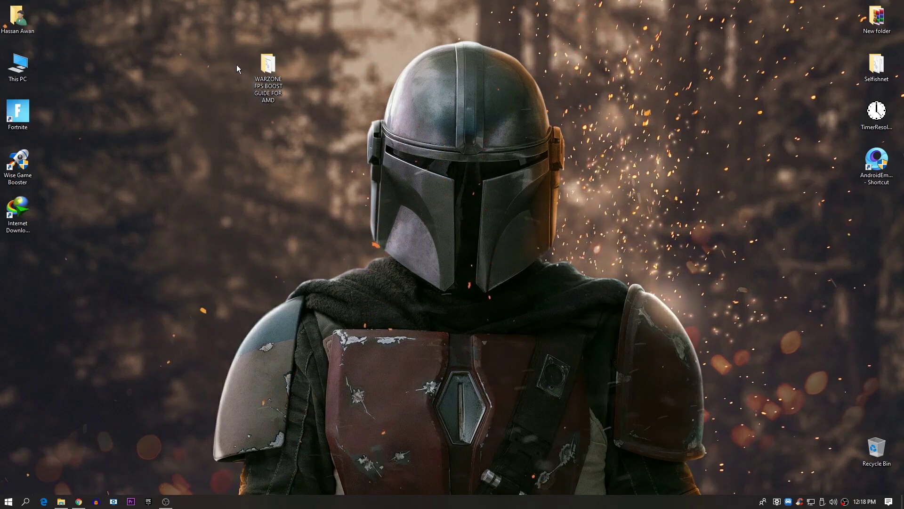
pyautogui.rightClick(260, 68)
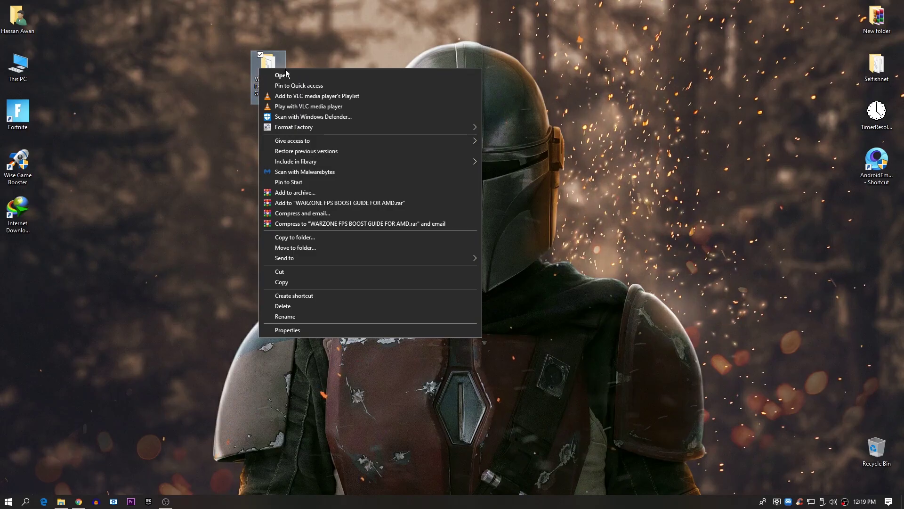
pyautogui.click(214, 84)
pyautogui.doubleClick(259, 70)
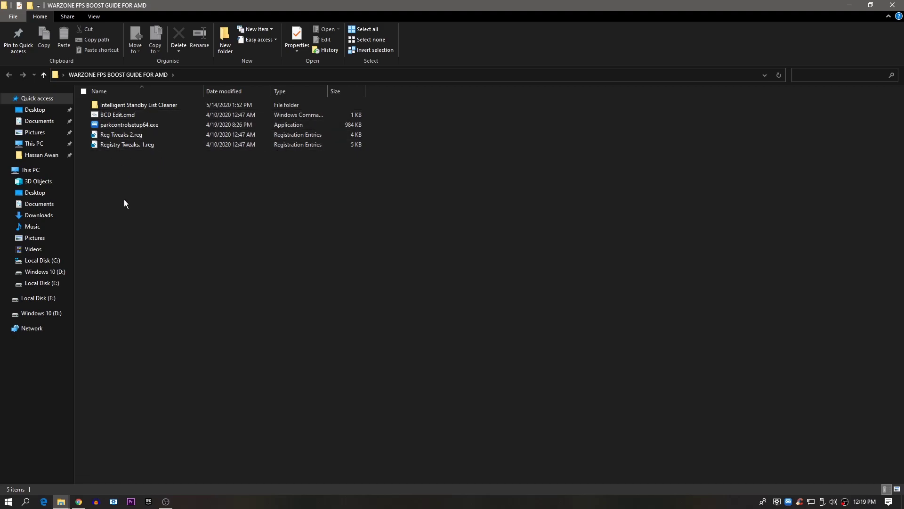
pyautogui.click(9, 501)
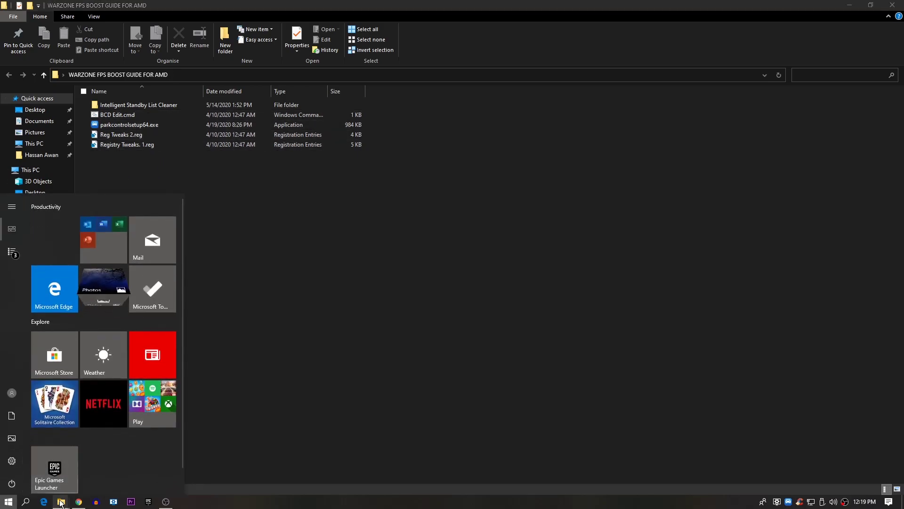
pyautogui.click(32, 505)
pyautogui.write('S')
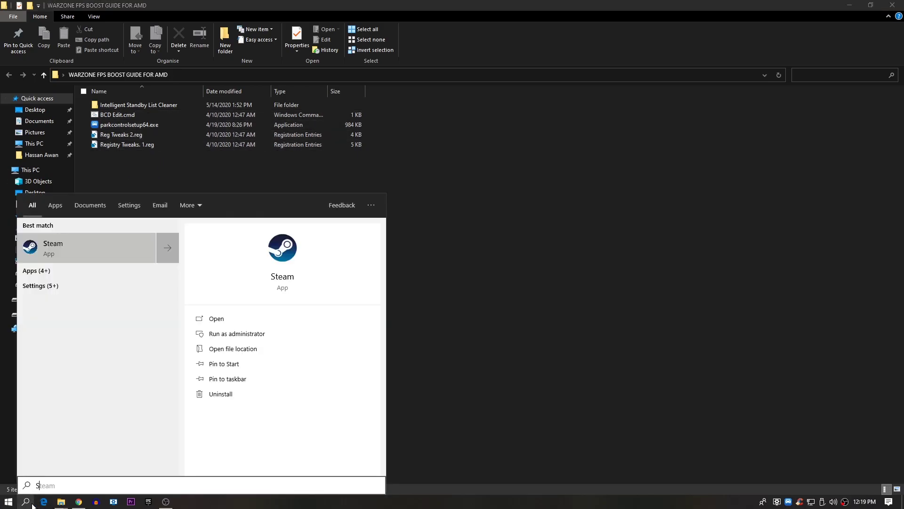
pyautogui.press('BackSpace')
pyautogui.write('RES')
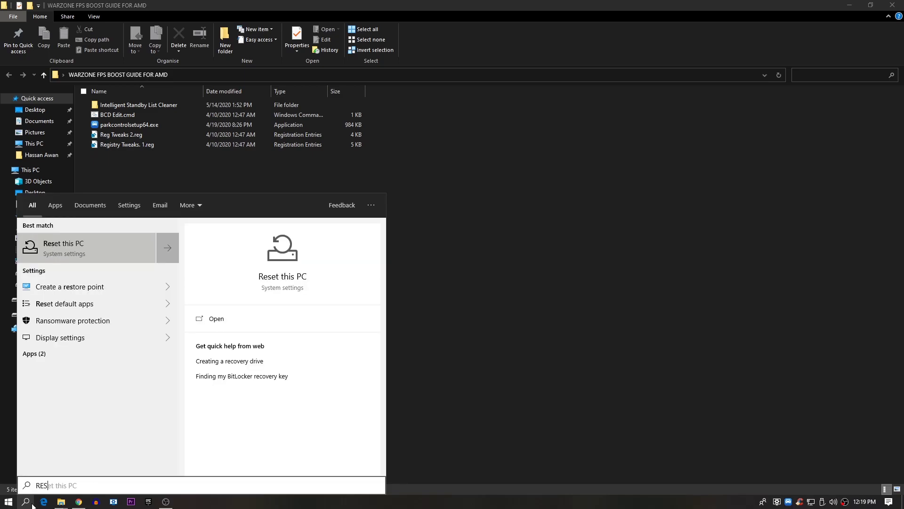
pyautogui.write('TORE')
pyautogui.press('Return')
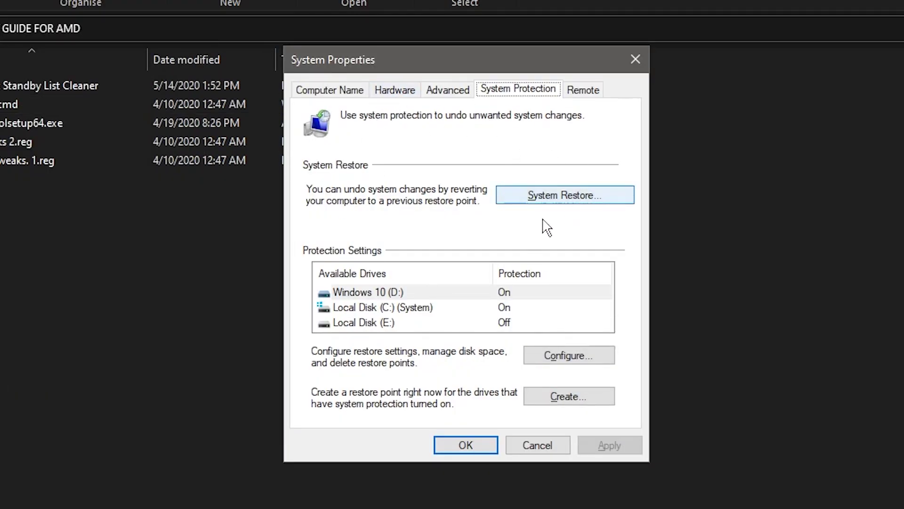
pyautogui.click(569, 355)
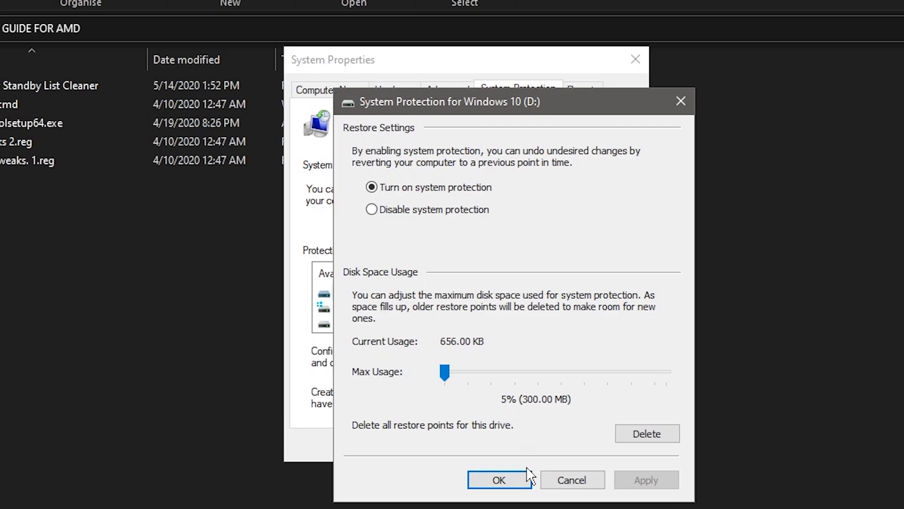
pyautogui.click(506, 480)
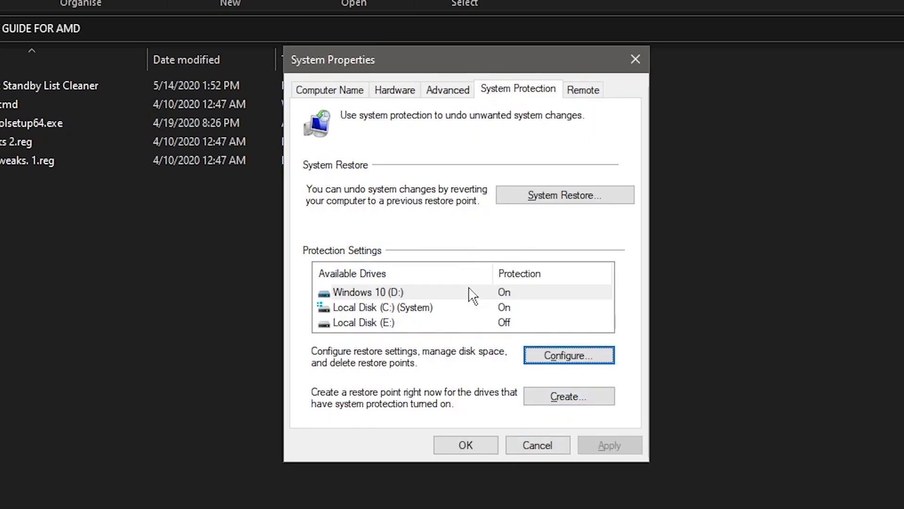
pyautogui.click(572, 398)
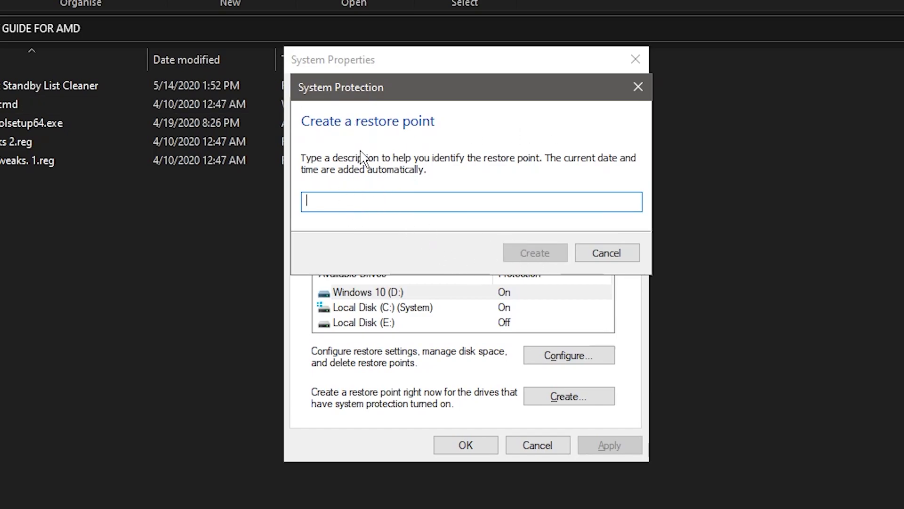
pyautogui.click(608, 253)
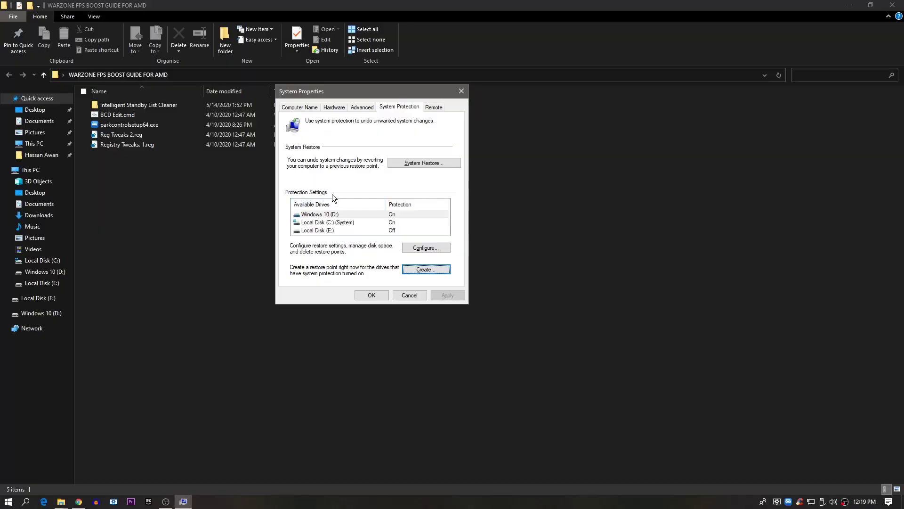
pyautogui.click(371, 295)
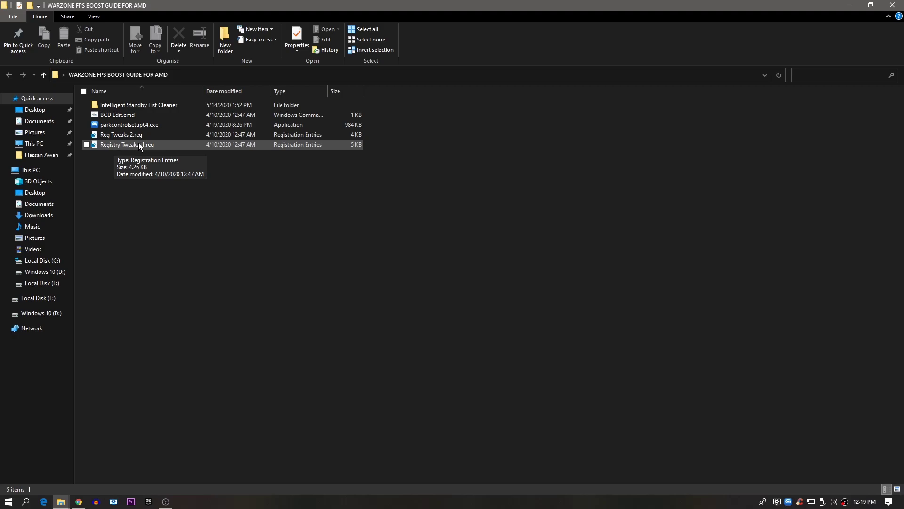
# Merge Registry Tweaks. 1.reg into the registry, confirming the warning
pyautogui.rightClick(127, 144)
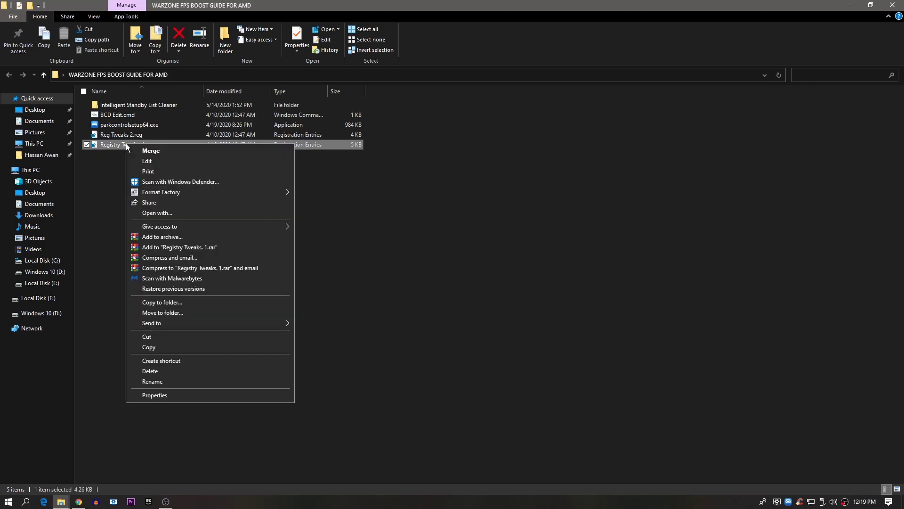
pyautogui.click(151, 151)
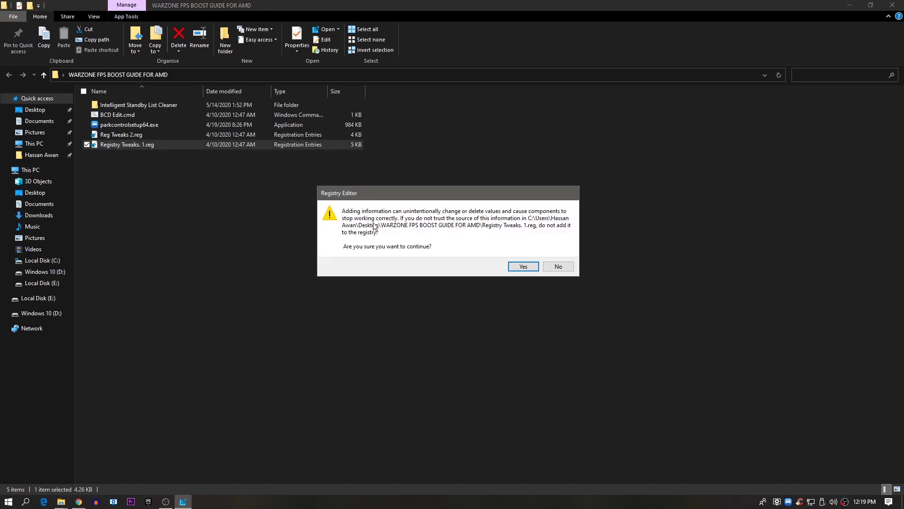
pyautogui.click(512, 267)
pyautogui.click(558, 253)
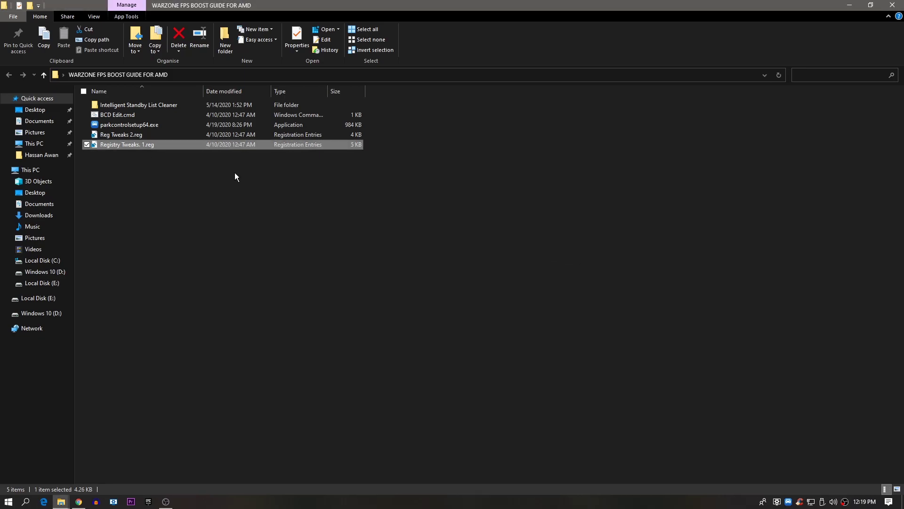
# Merge Reg Tweaks 2.reg into the registry, confirming the warning
pyautogui.rightClick(118, 134)
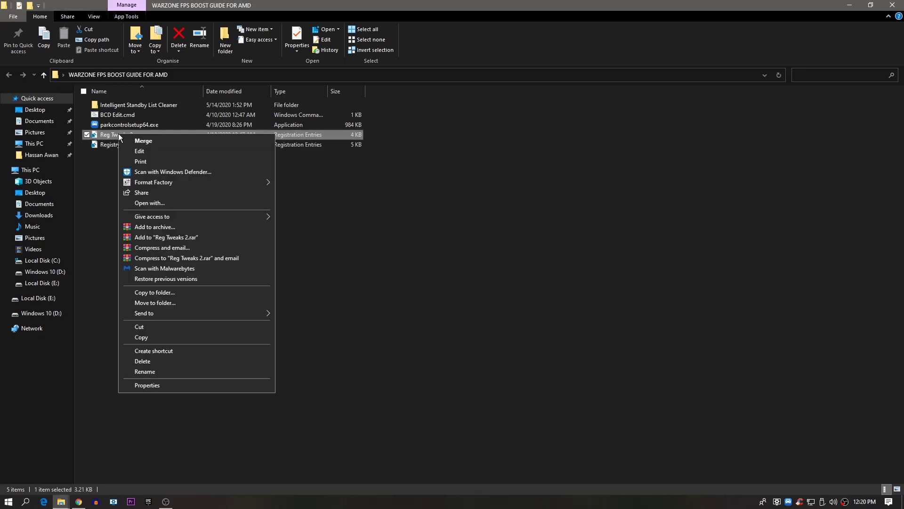
pyautogui.click(154, 143)
pyautogui.click(524, 266)
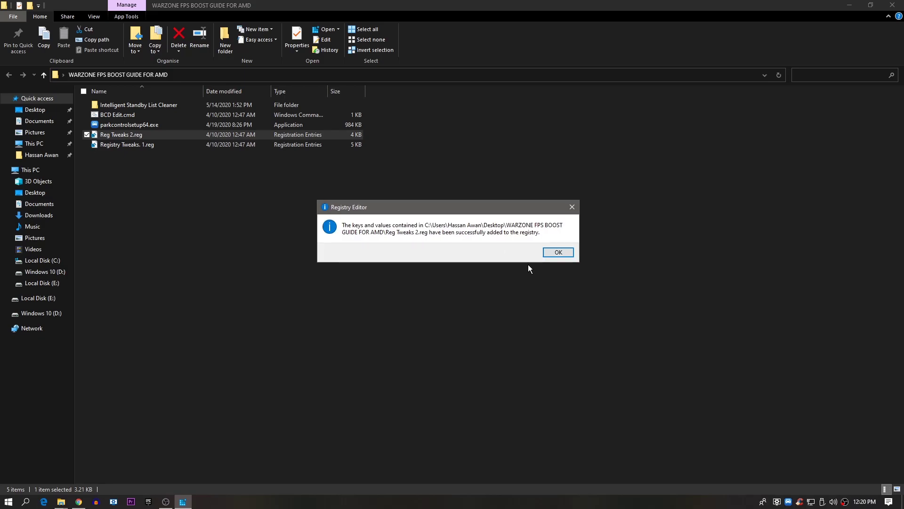
pyautogui.click(558, 253)
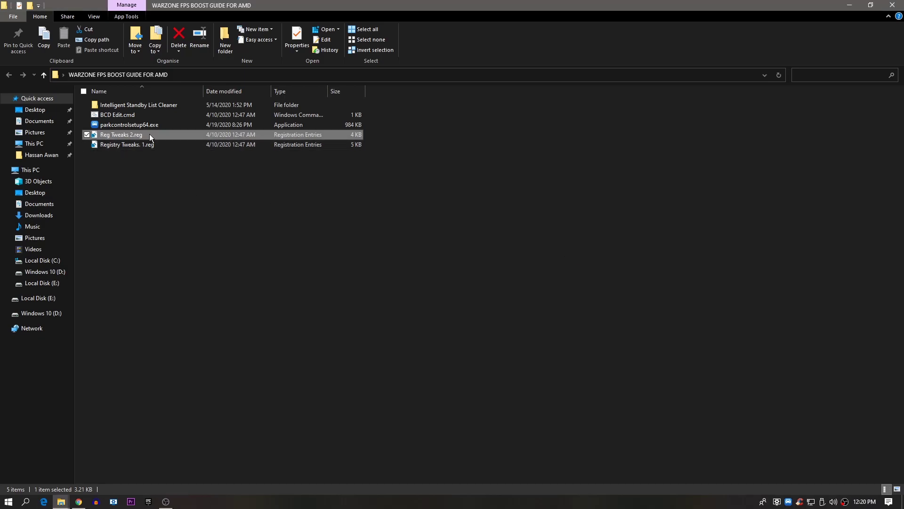
# Run BCD Edit.cmd as administrator and close the Command Prompt once it finishes
pyautogui.rightClick(115, 116)
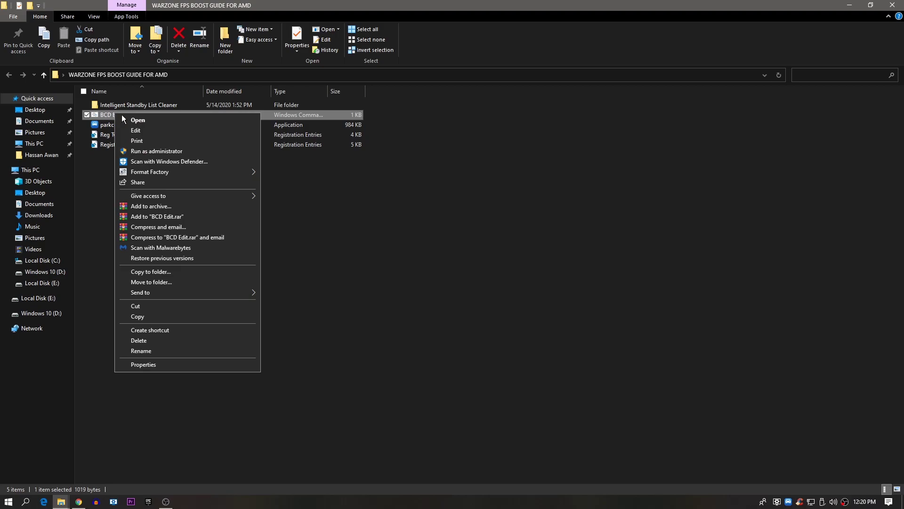
pyautogui.click(159, 151)
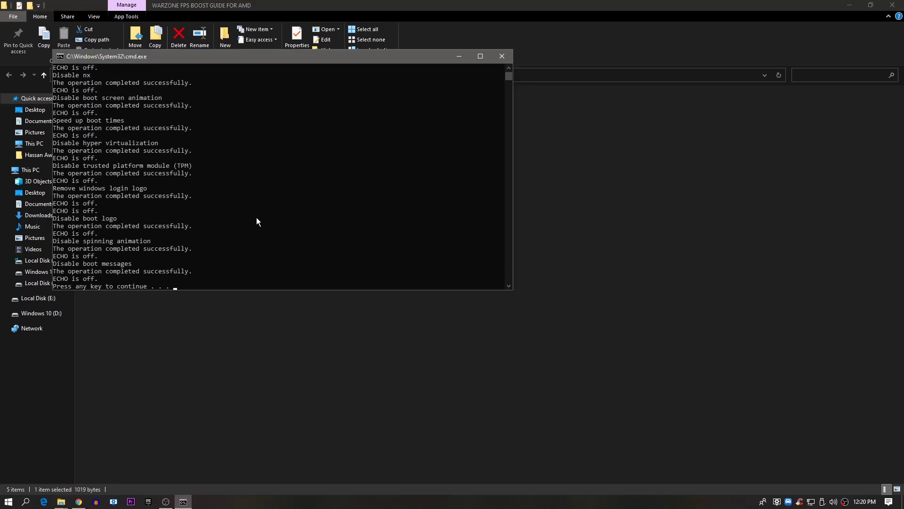
pyautogui.scroll(-3, 141, 218)
pyautogui.scroll(6, 184, 235)
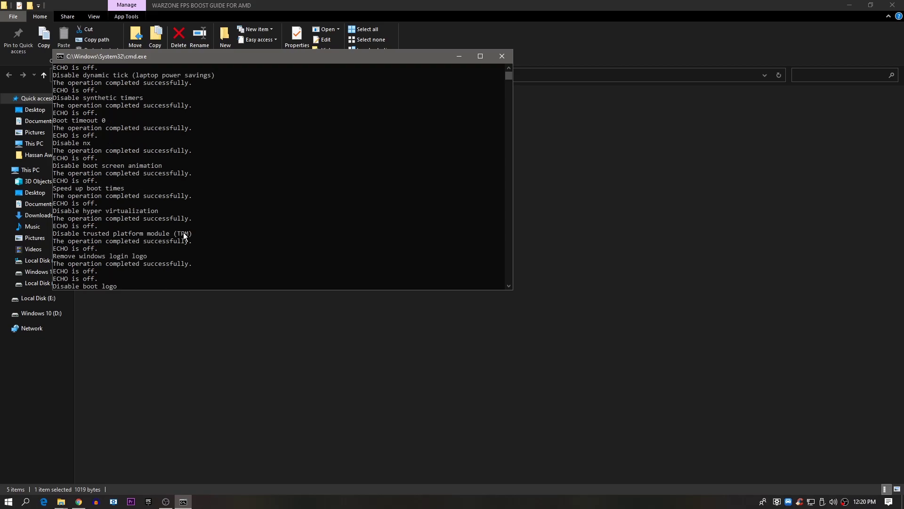
pyautogui.scroll(1, 93, 194)
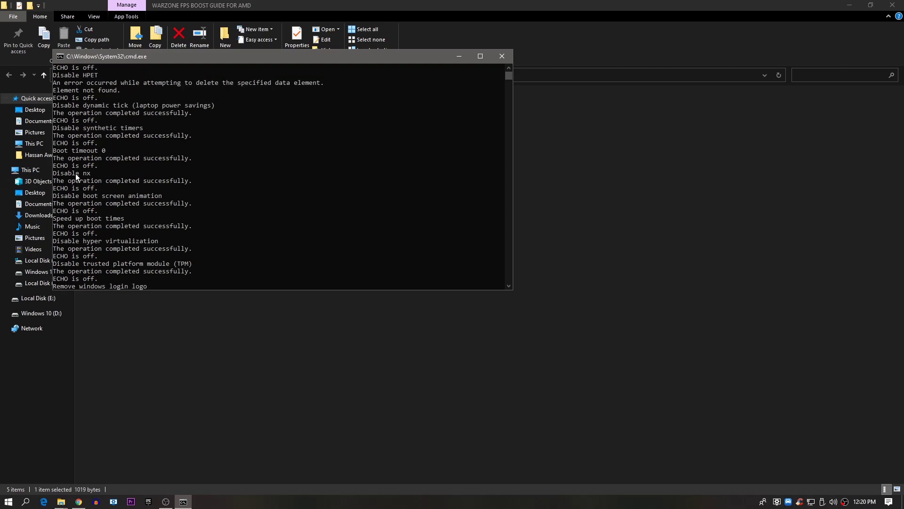
pyautogui.scroll(-9, 81, 156)
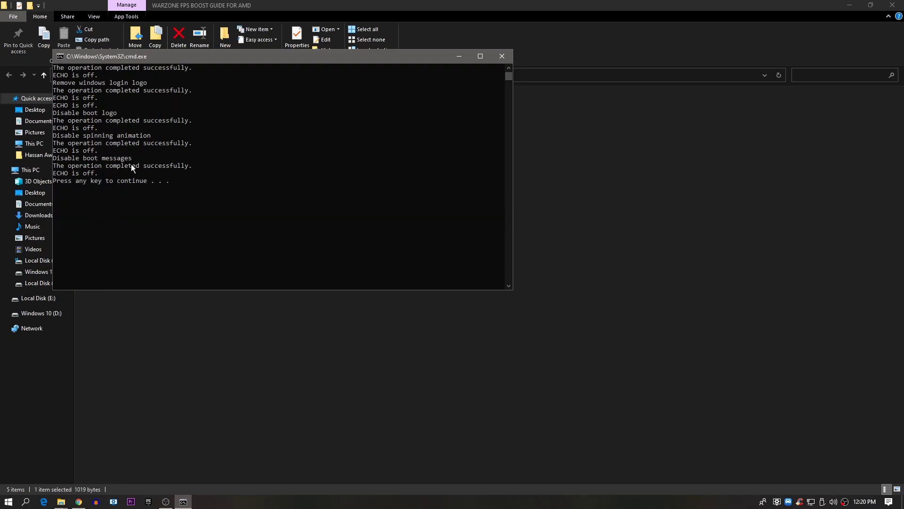
pyautogui.press('Return')
pyautogui.click(131, 194)
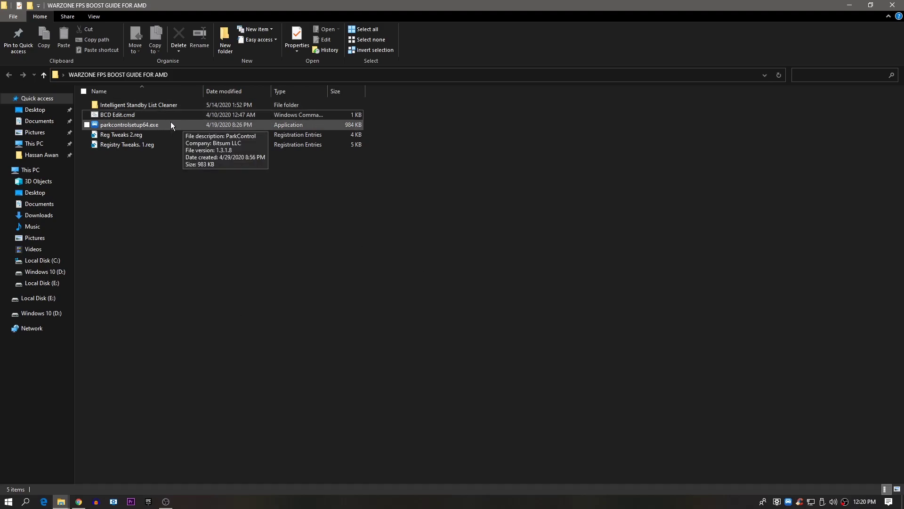
# Minimize the WARZONE guide folder window to reveal the desktop
pyautogui.moveTo(169, 125)
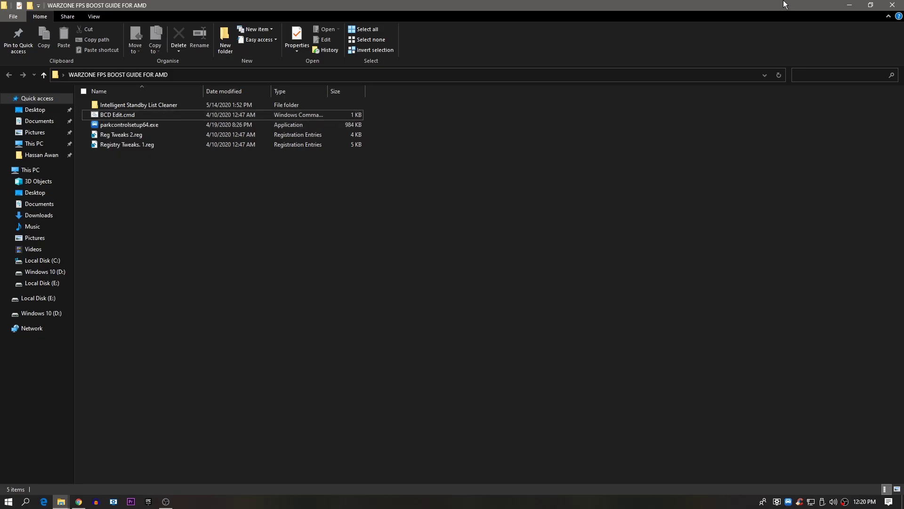
pyautogui.click(849, 5)
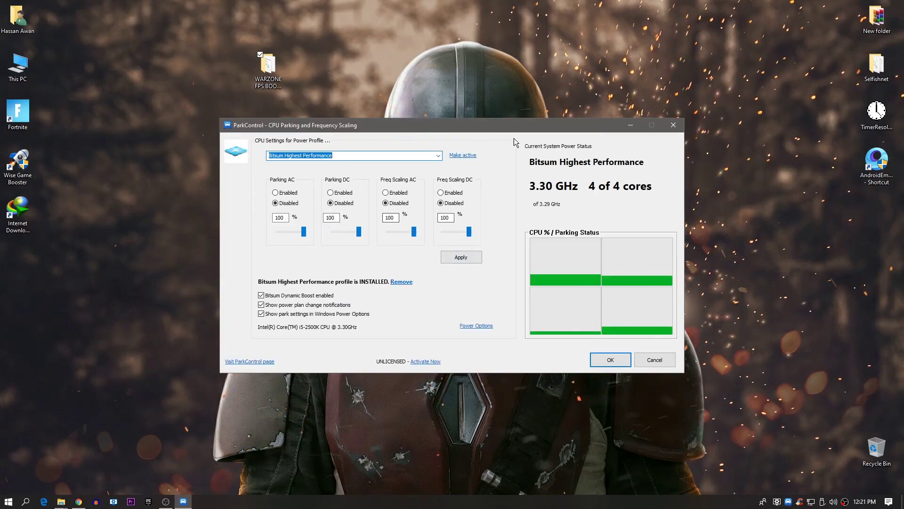
# Minimize ParkControl, search 'Power' to open Power & sleep, and go to Additional power settings
pyautogui.click(630, 124)
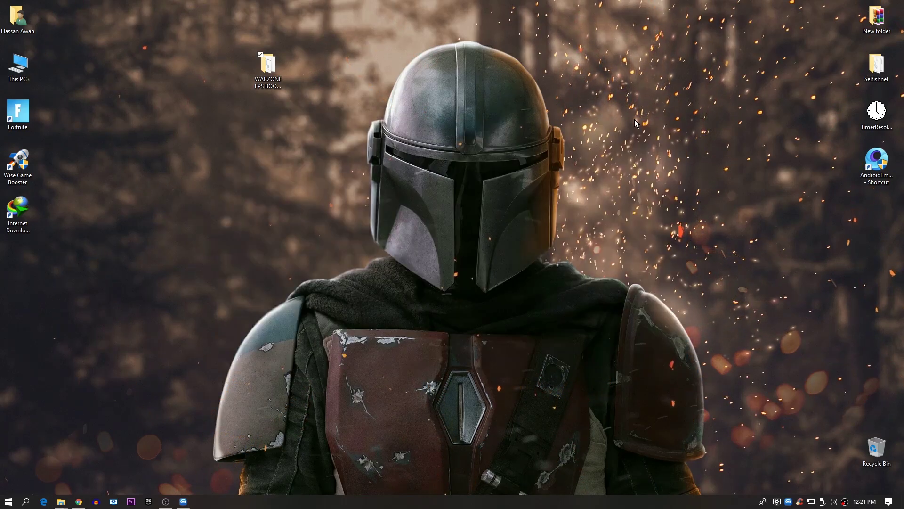
pyautogui.click(26, 501)
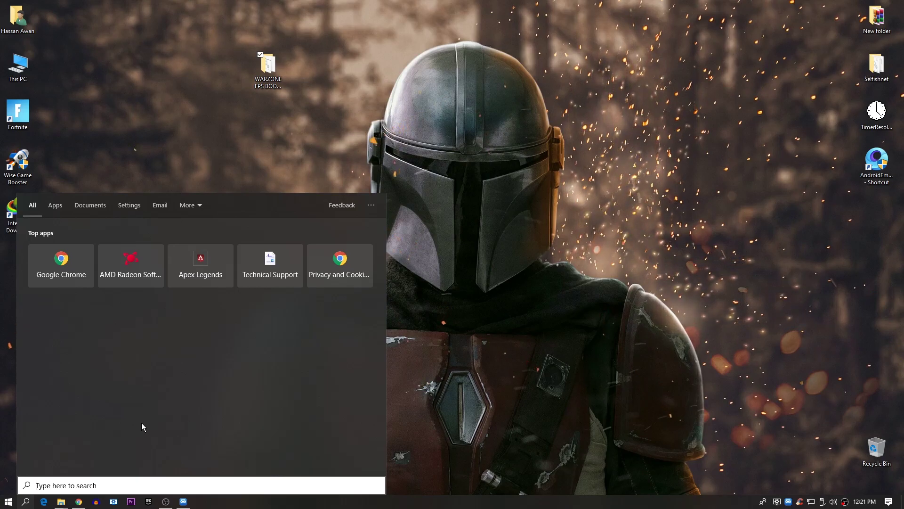
pyautogui.write('Power')
pyautogui.press('Return')
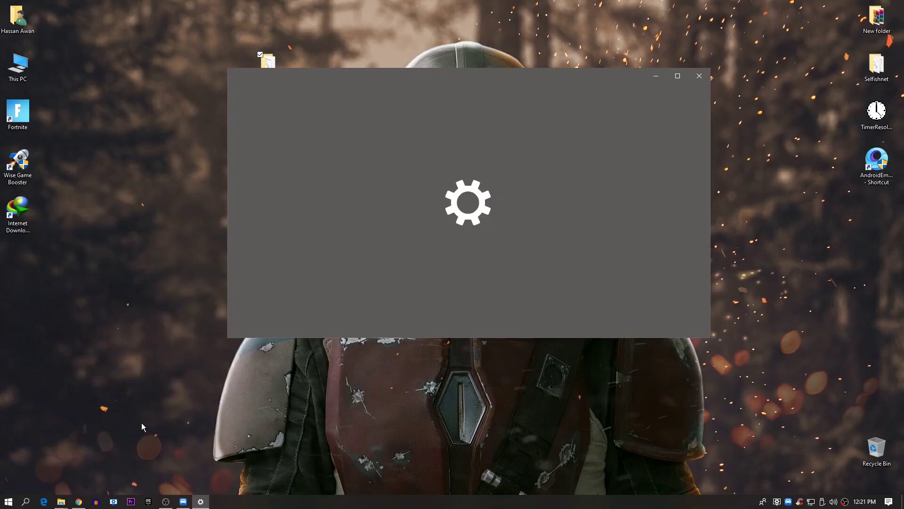
pyautogui.click(678, 76)
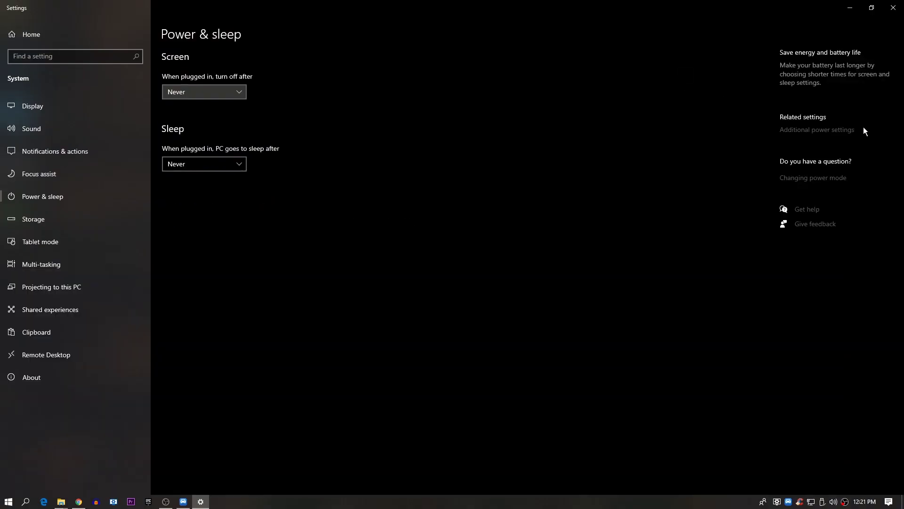
pyautogui.click(832, 131)
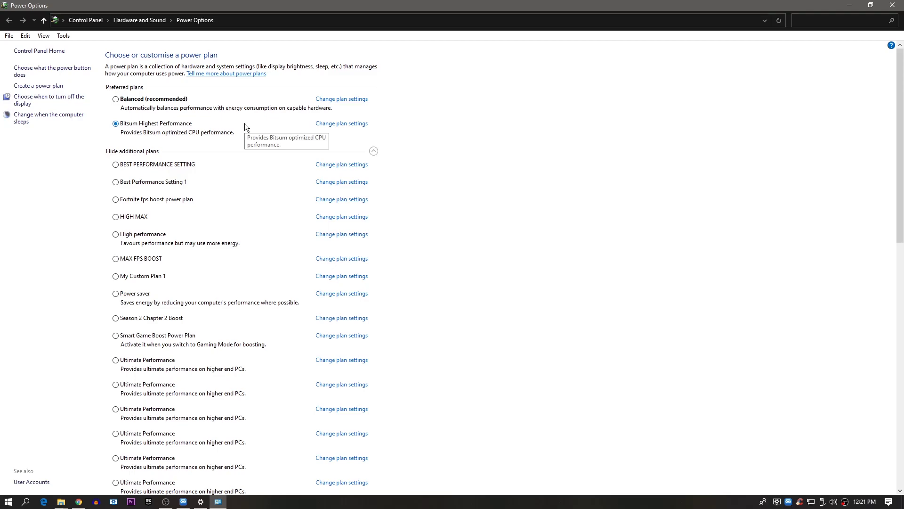
# Create an active WARZONE plan from High performance, display and sleep Never, and open its advanced settings
pyautogui.click(35, 86)
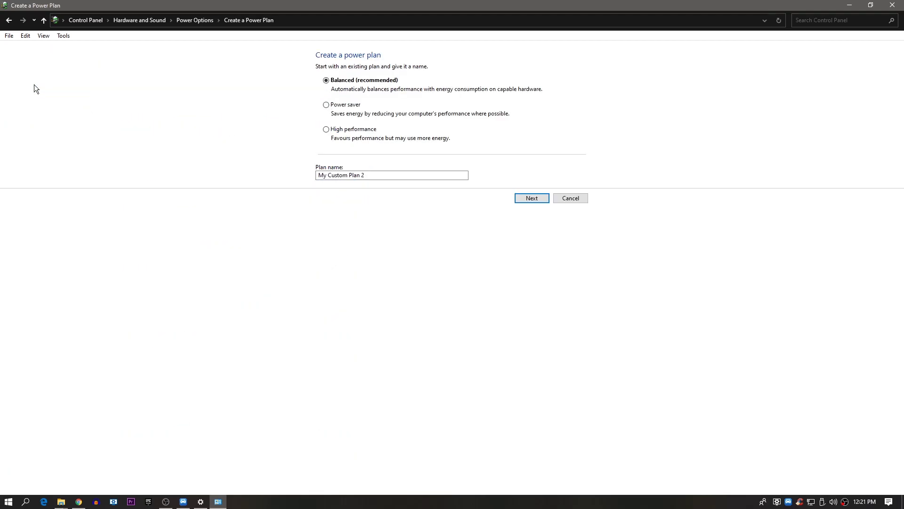
pyautogui.doubleClick(379, 178)
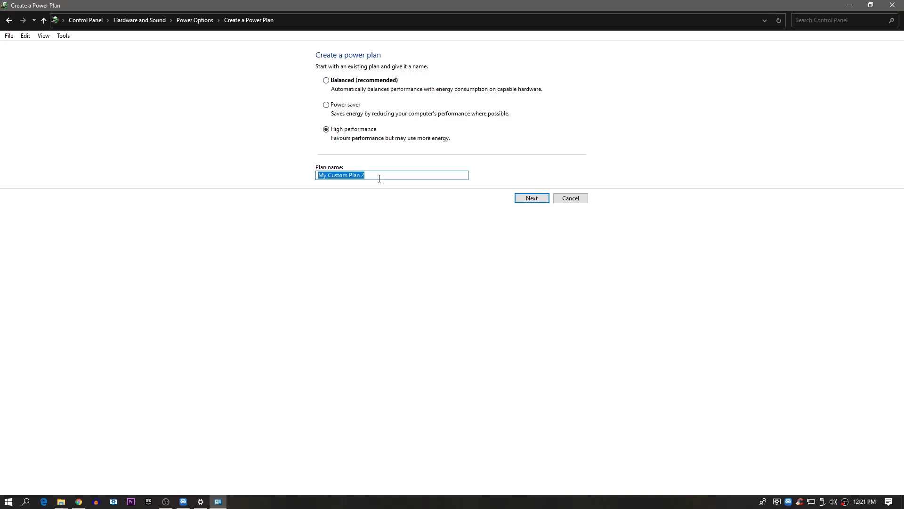
pyautogui.click(539, 197)
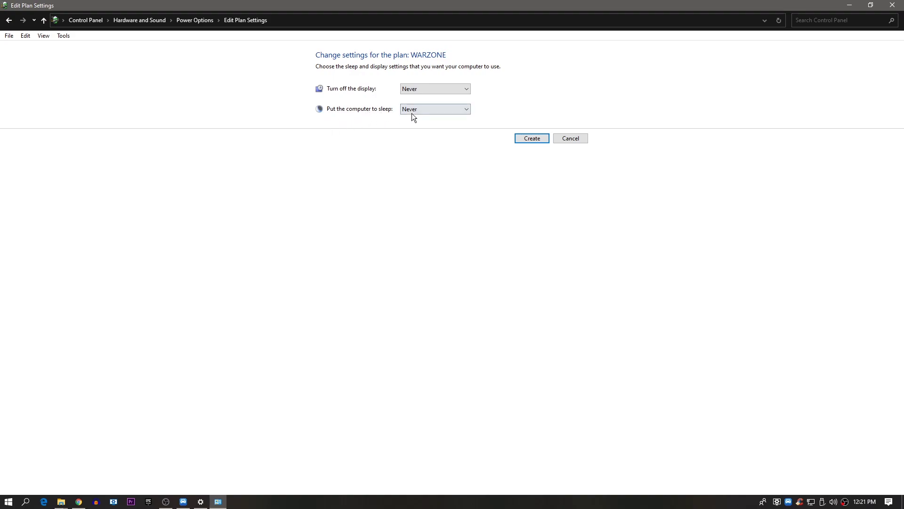
pyautogui.click(526, 139)
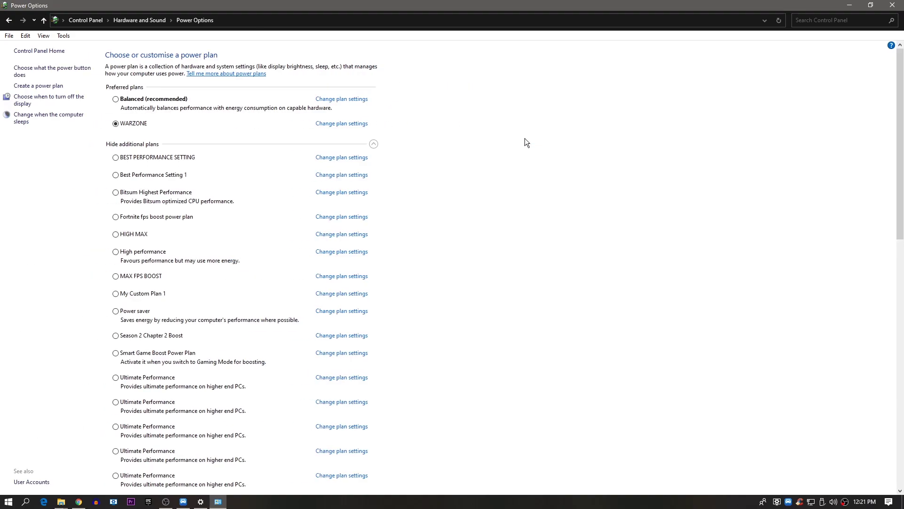
pyautogui.click(355, 124)
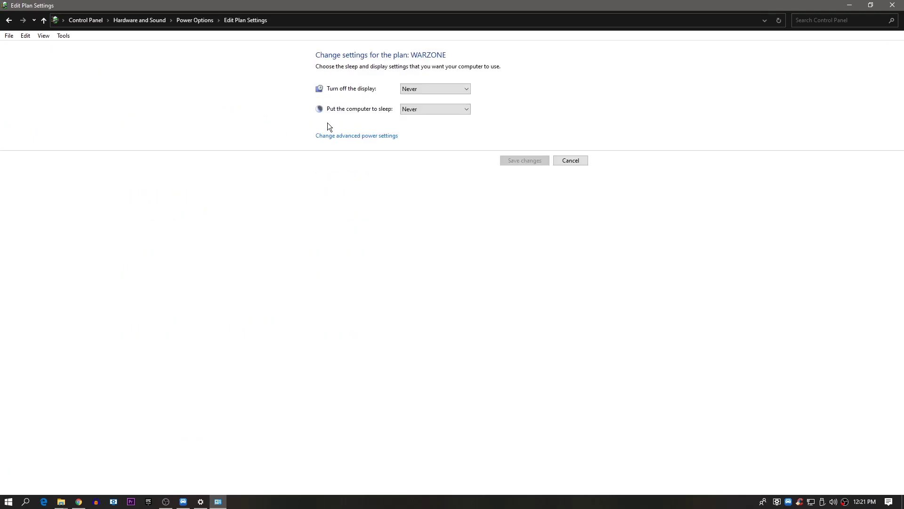
pyautogui.click(347, 137)
# Raise WARZONE's processor core parking over-utilisation threshold from 60% to 100%
pyautogui.moveTo(148, 76); pyautogui.dragTo(316, 64)
pyautogui.scroll(-1, 309, 188)
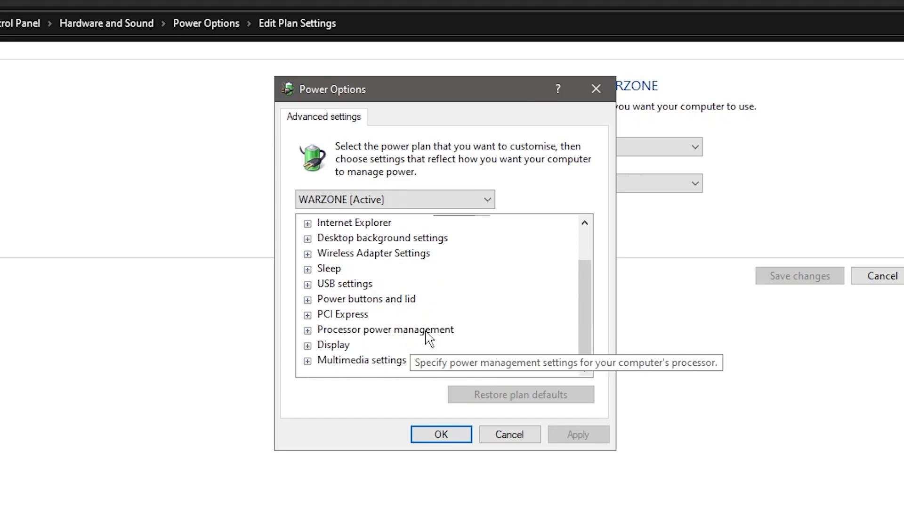
pyautogui.click(308, 332)
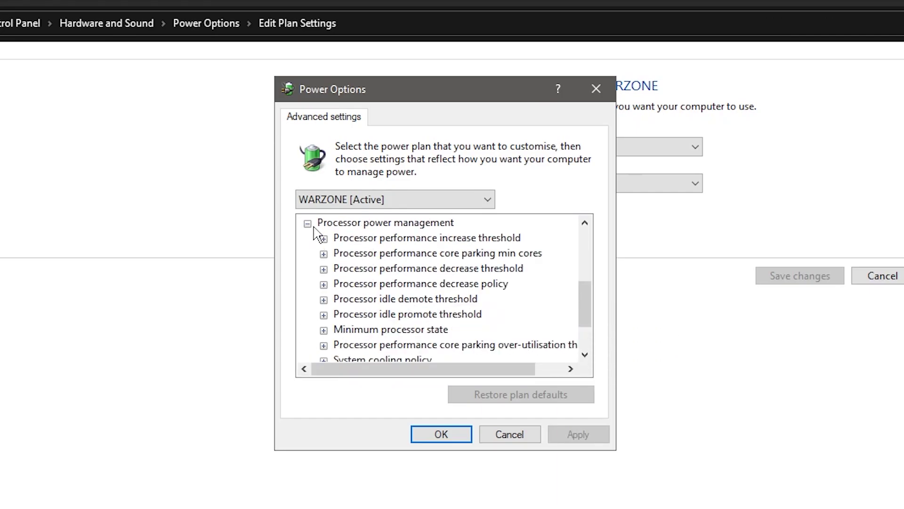
pyautogui.scroll(-2, 320, 283)
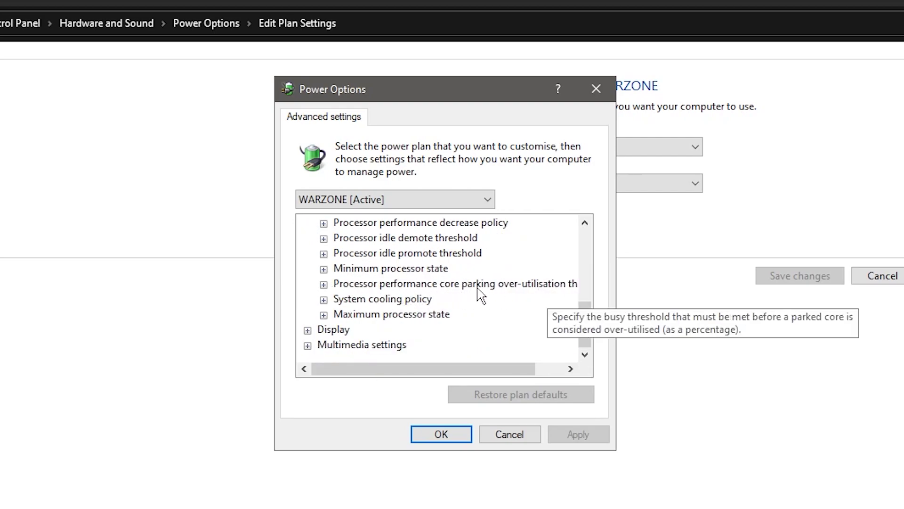
pyautogui.click(324, 285)
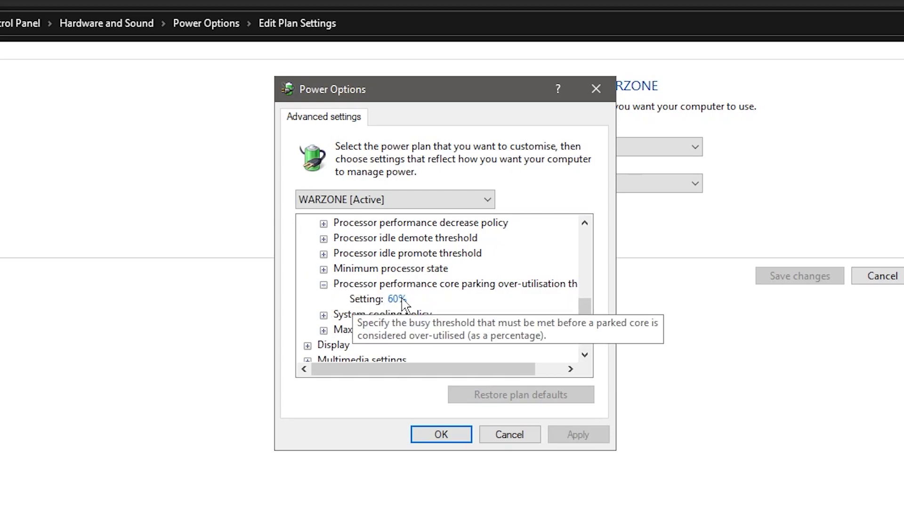
pyautogui.click(357, 302)
pyautogui.write('1')
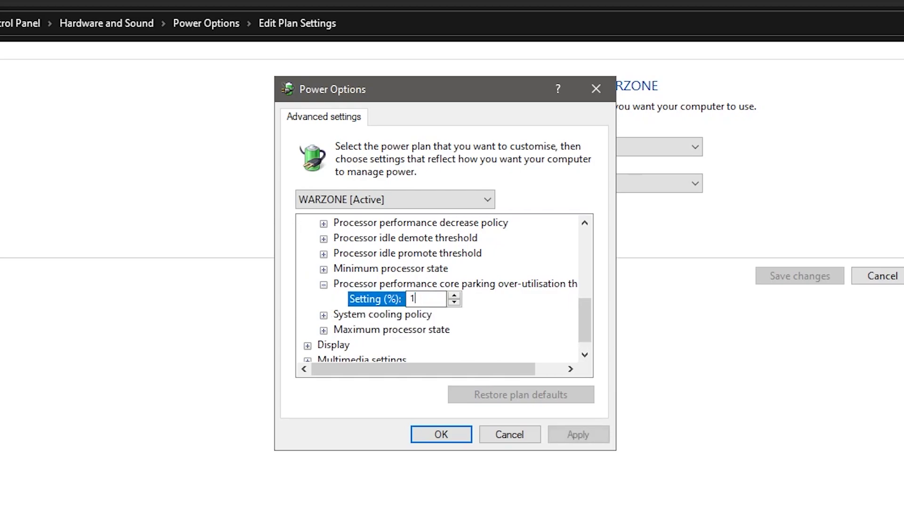
pyautogui.write('00')
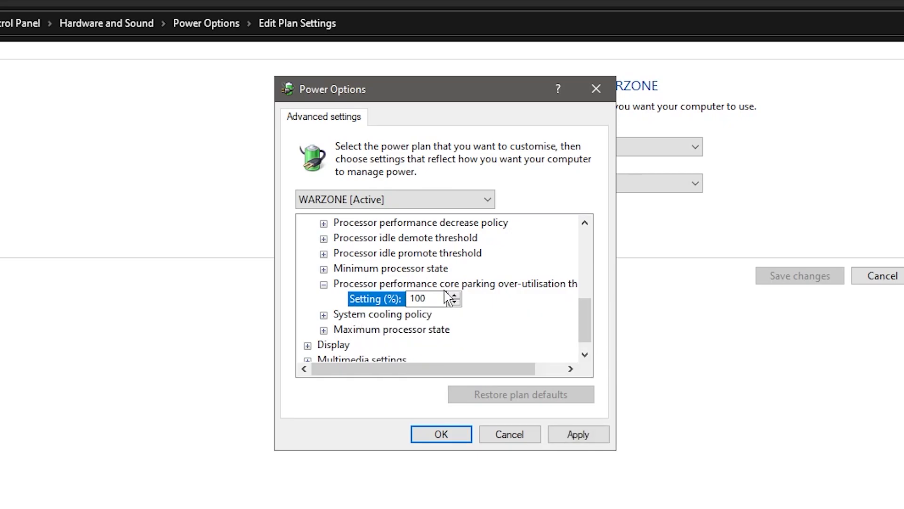
# Apply and confirm the 100% threshold, then close Control Panel
pyautogui.click(579, 436)
pyautogui.click(445, 438)
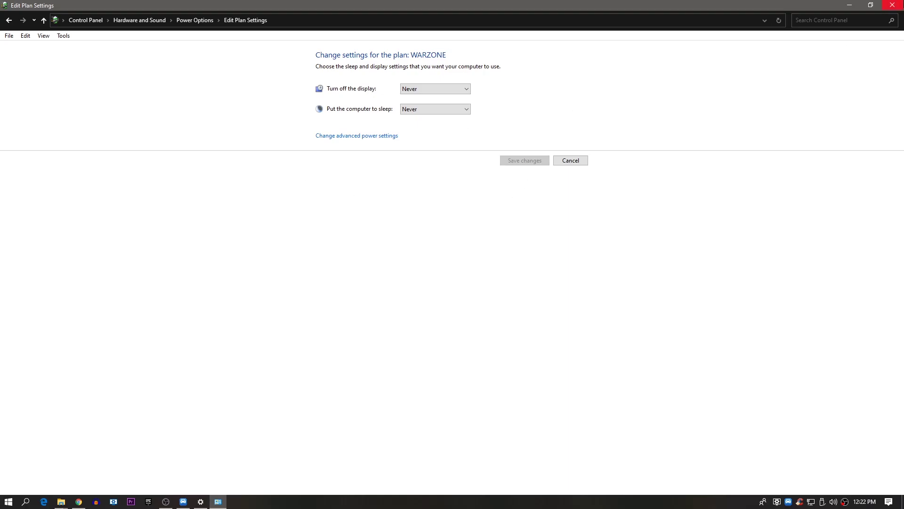
pyautogui.click(892, 4)
# Close Settings and restart ParkControl so its profile list includes WARZONE
pyautogui.click(893, 7)
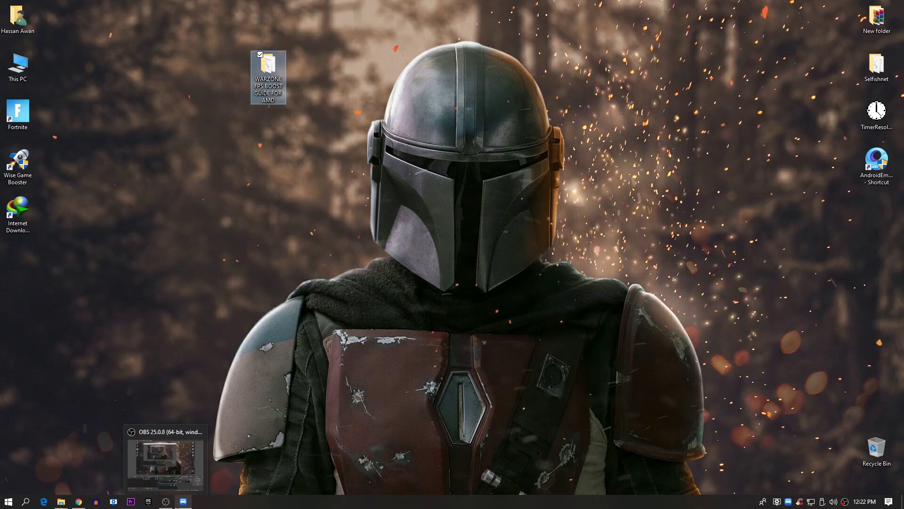
pyautogui.click(183, 501)
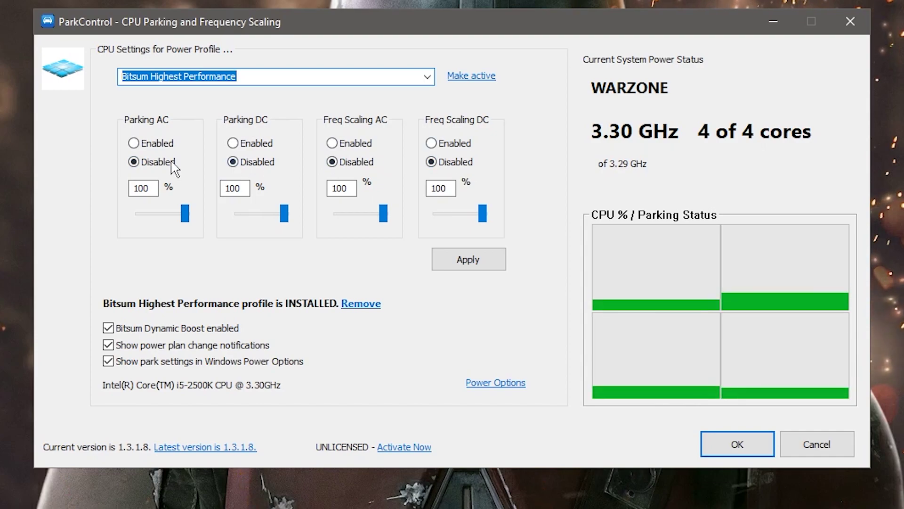
pyautogui.click(427, 76)
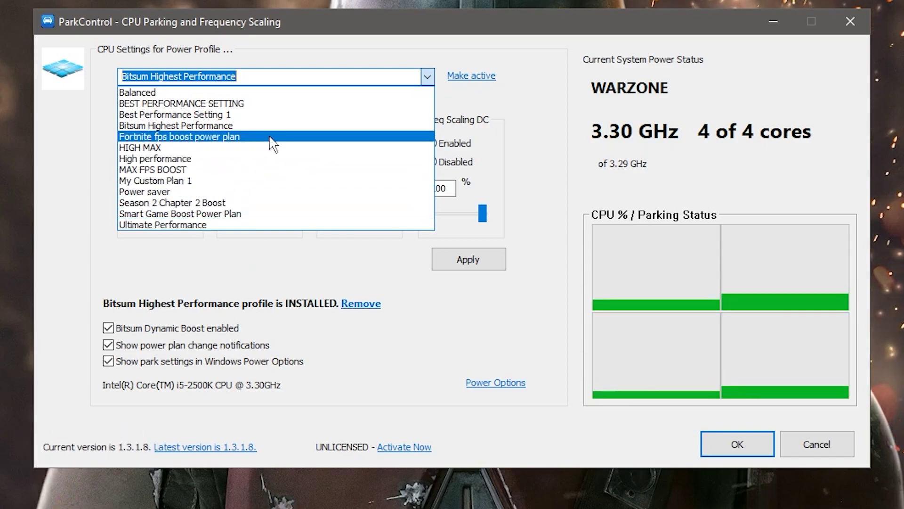
pyautogui.click(94, 102)
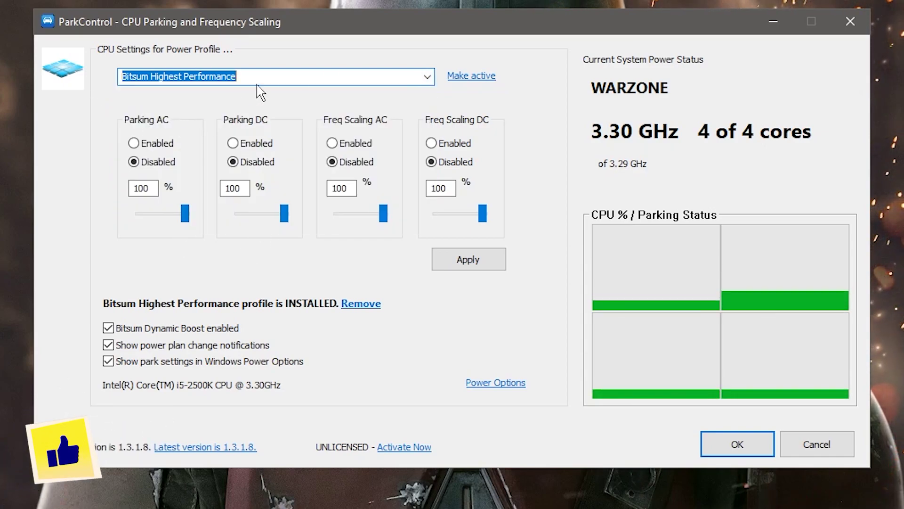
pyautogui.click(838, 24)
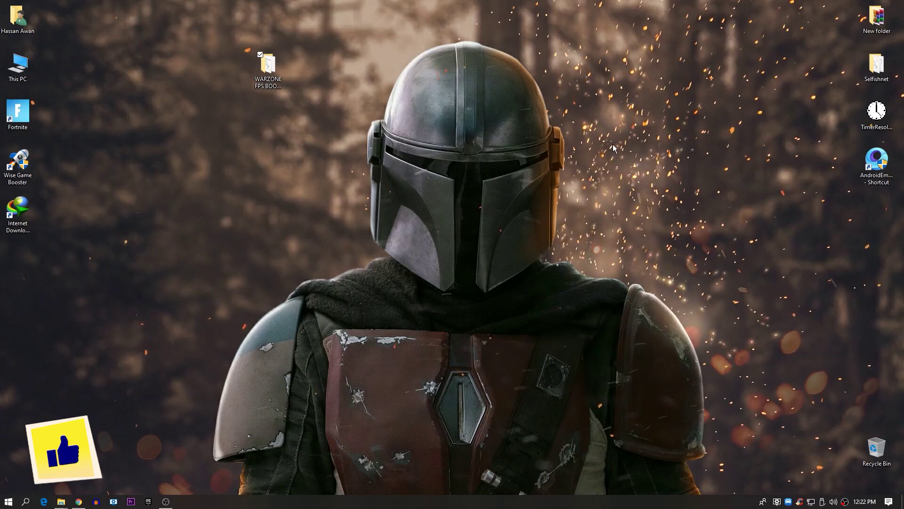
pyautogui.doubleClick(788, 501)
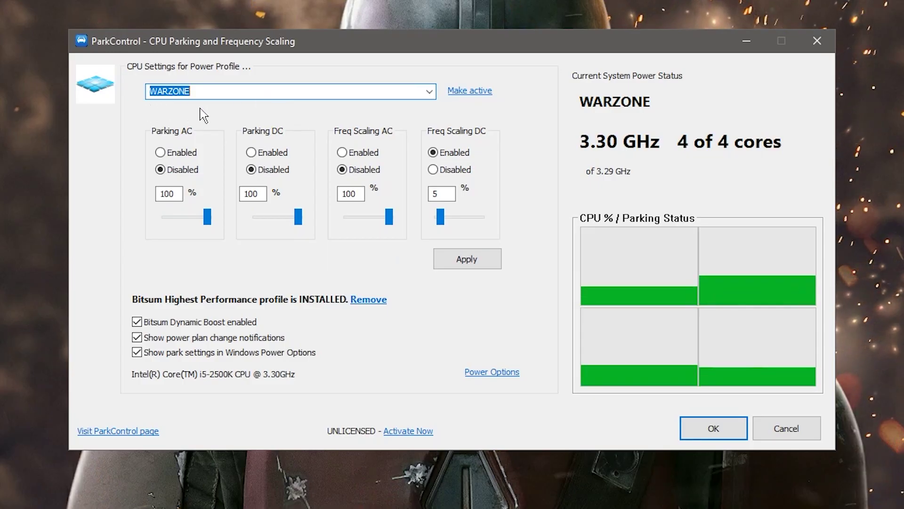
# Select the WARZONE profile, set DC frequency scaling to Disabled, and apply it
pyautogui.click(428, 92)
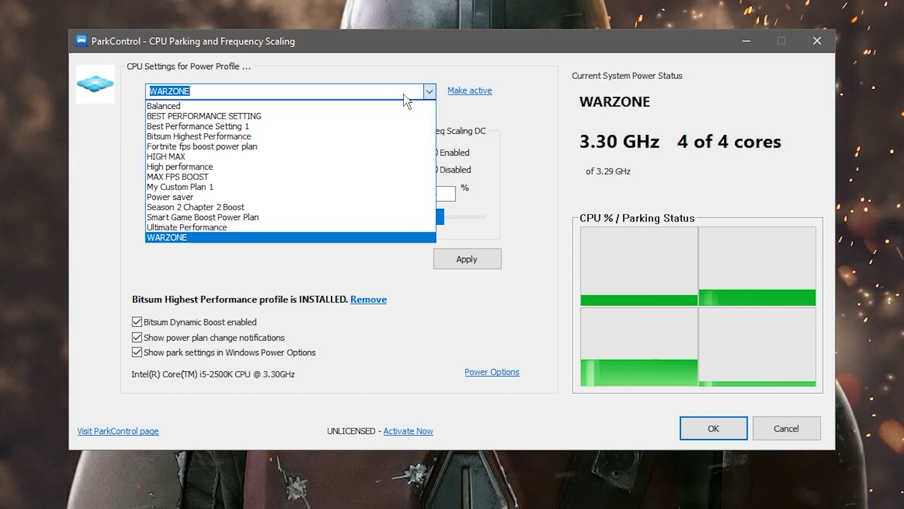
pyautogui.click(178, 237)
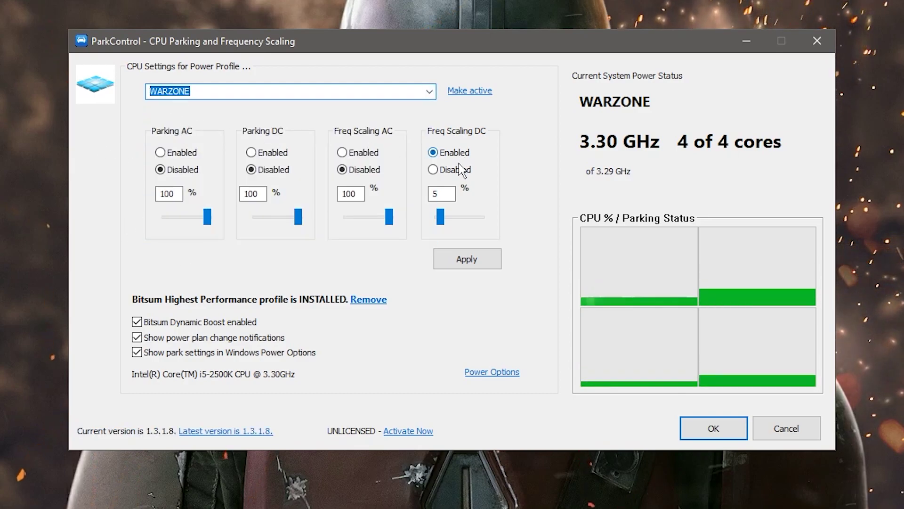
pyautogui.click(433, 170)
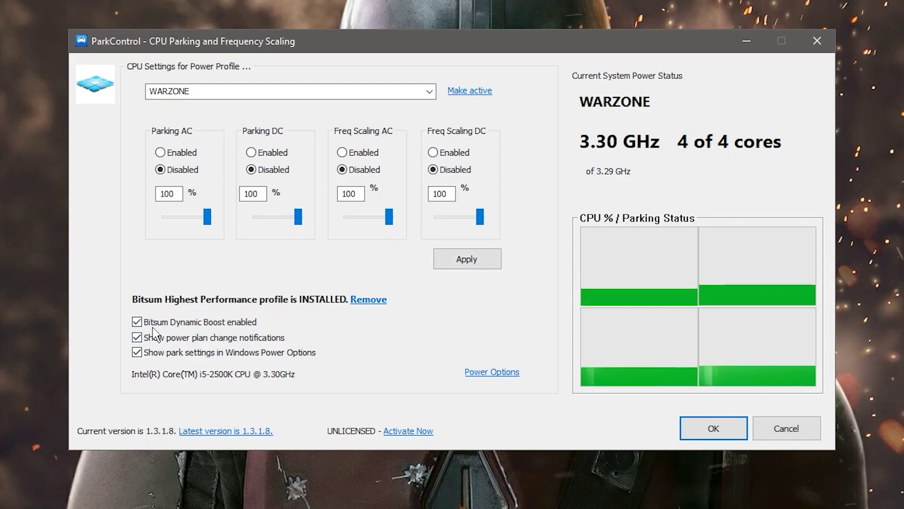
pyautogui.moveTo(173, 326)
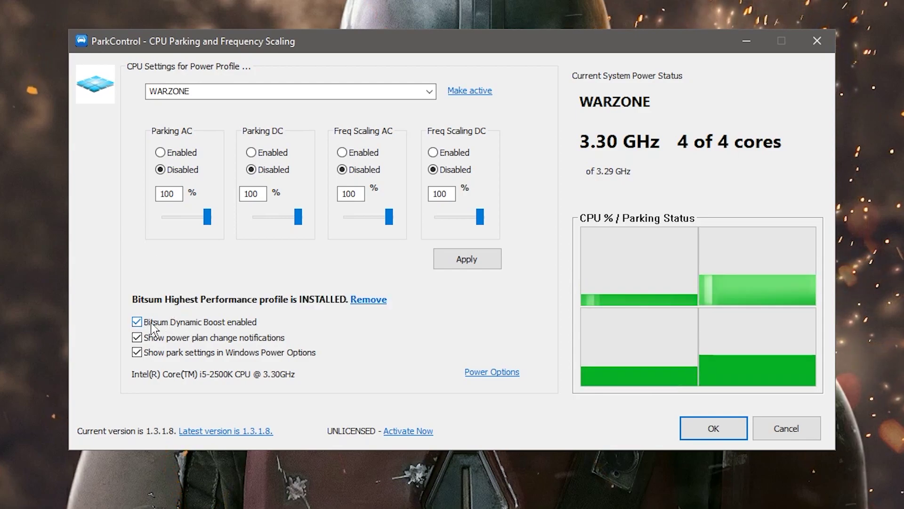
pyautogui.click(477, 271)
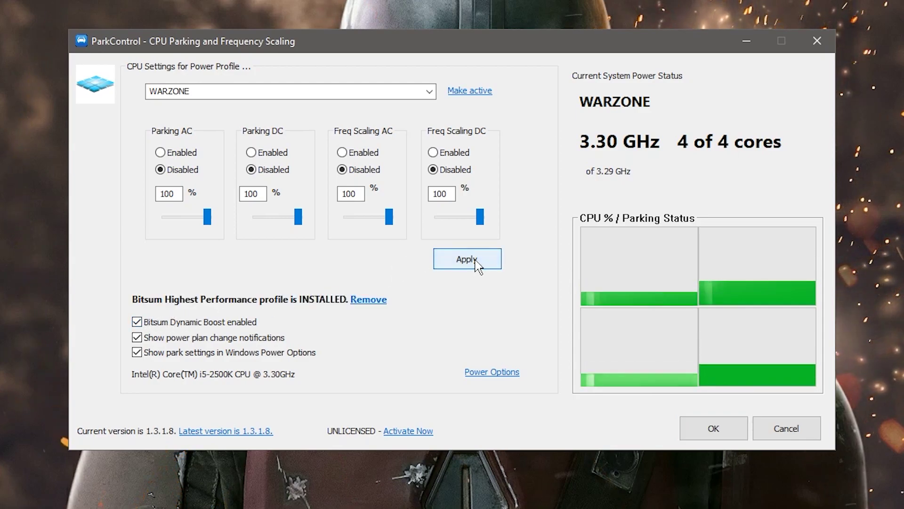